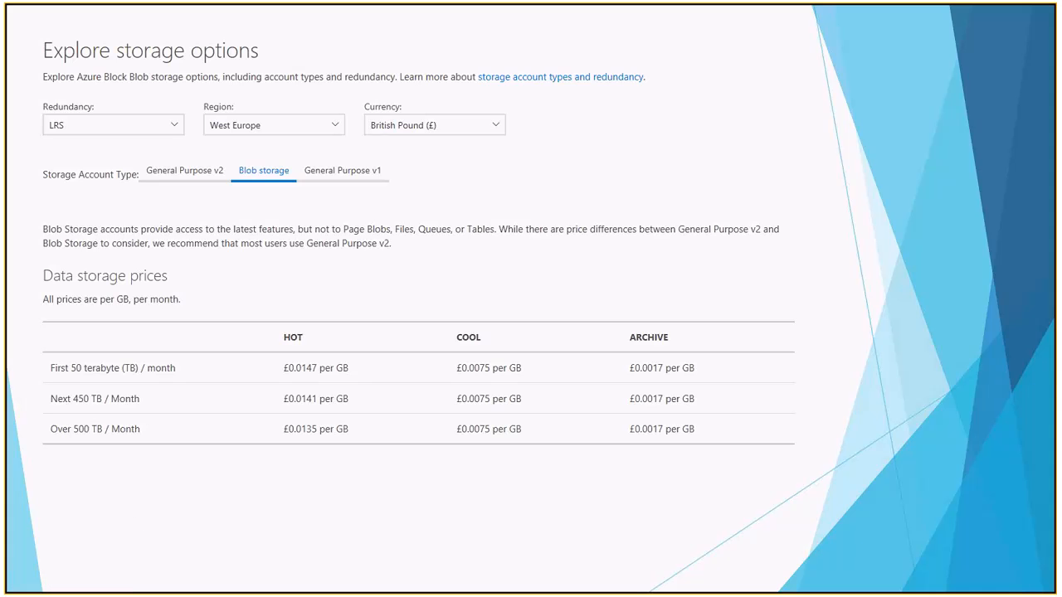
# Switch to the Azure portal and examine the SKU and account kind in the blockblobhot storage account's properties
pyautogui.hotkey('alt', 'Tab')
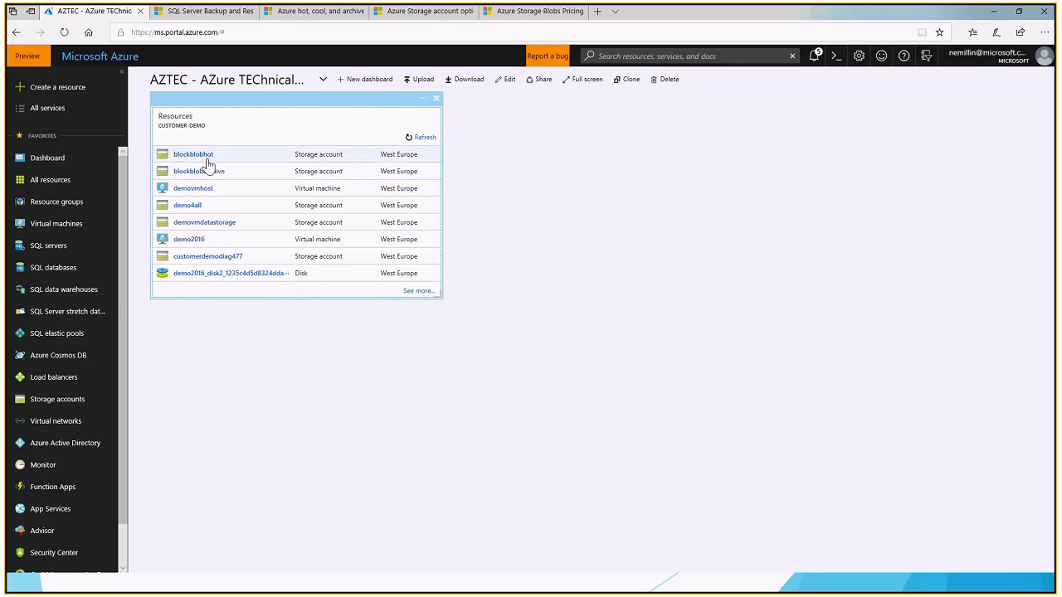
pyautogui.click(208, 159)
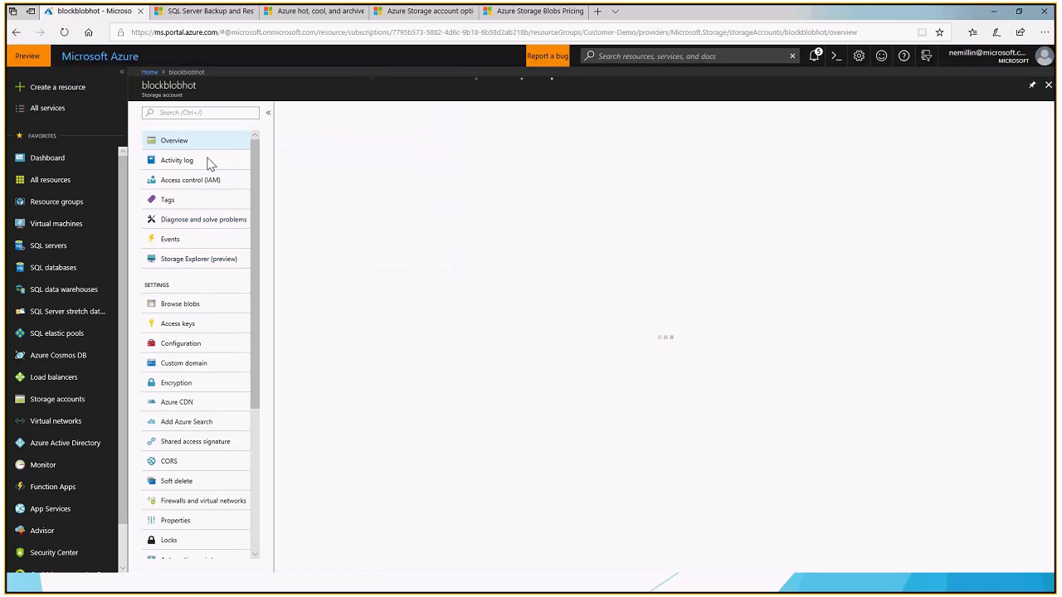
pyautogui.click(192, 522)
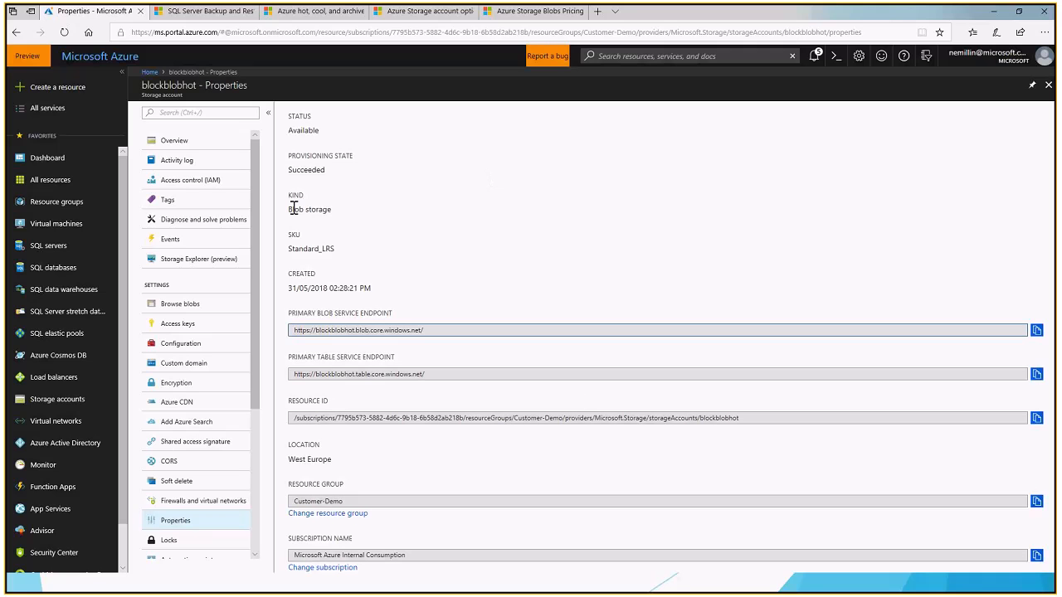
pyautogui.moveTo(336, 250); pyautogui.dragTo(290, 261)
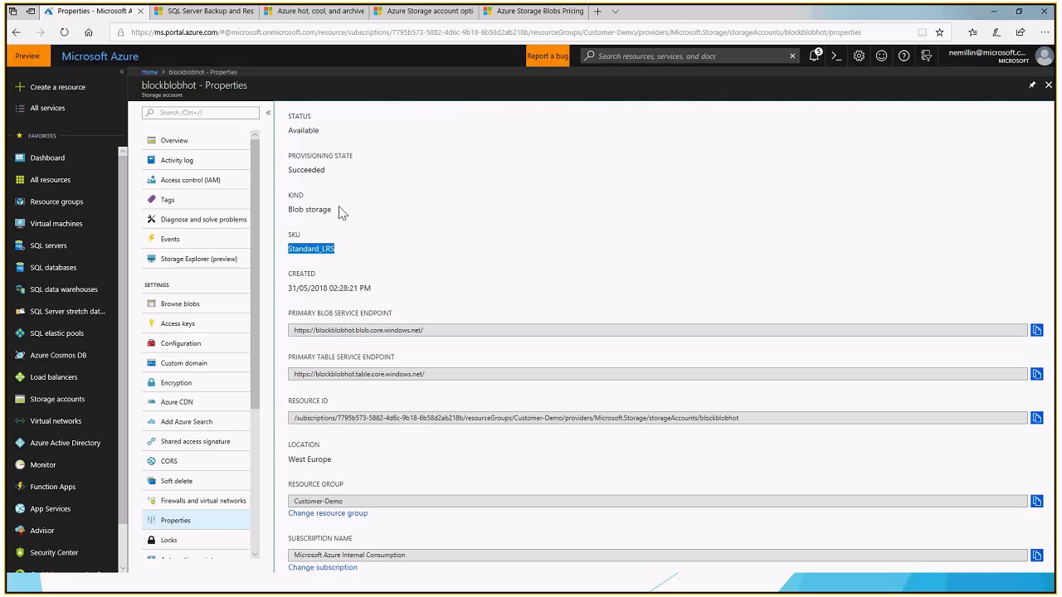
pyautogui.moveTo(338, 210); pyautogui.dragTo(289, 218)
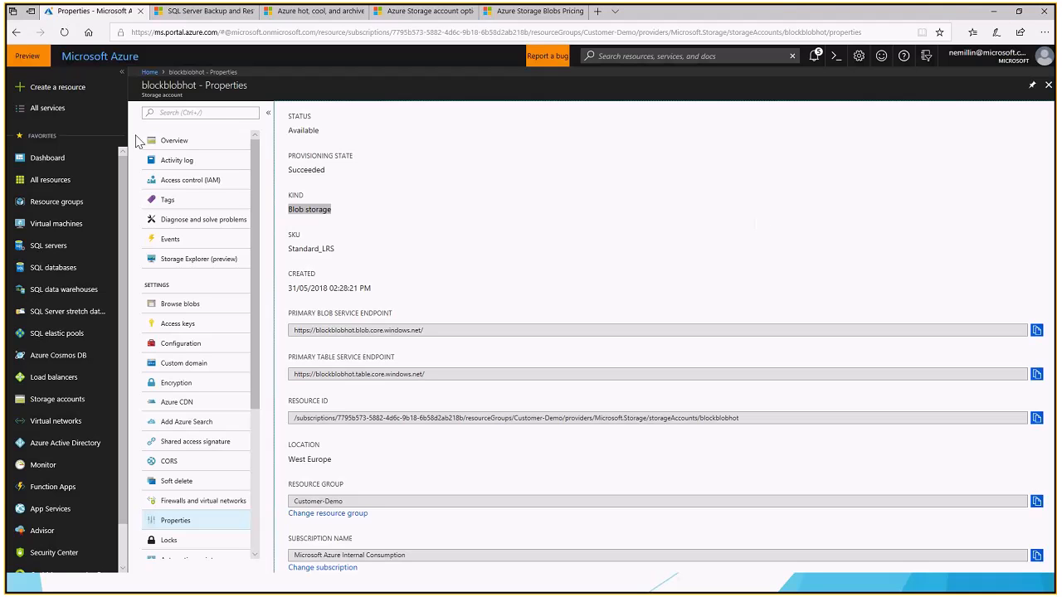
# Review the blockblobhot account's overview and recheck the account kind in its properties
pyautogui.click(164, 143)
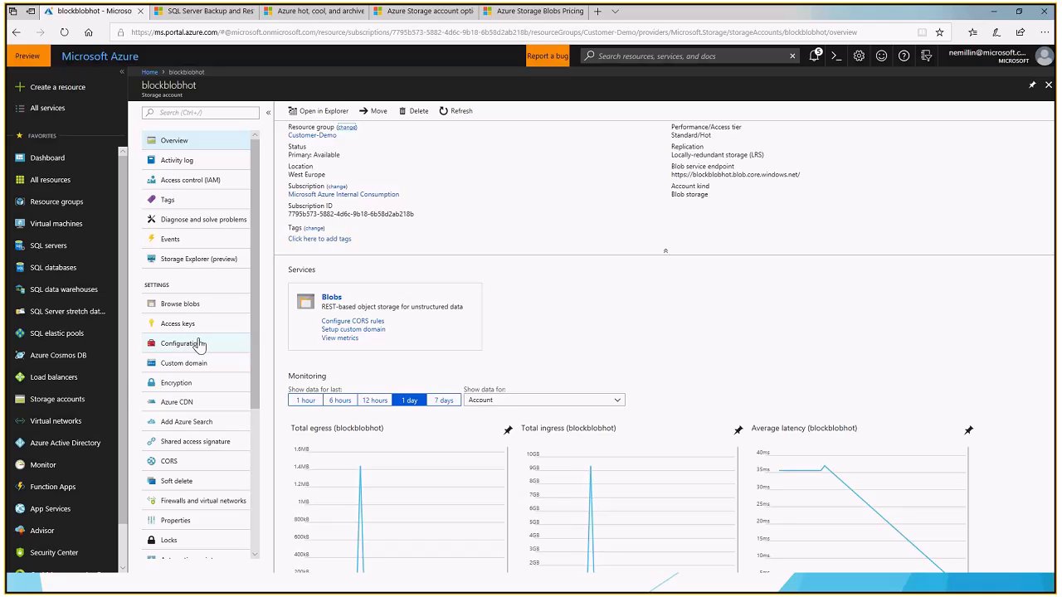
pyautogui.click(175, 520)
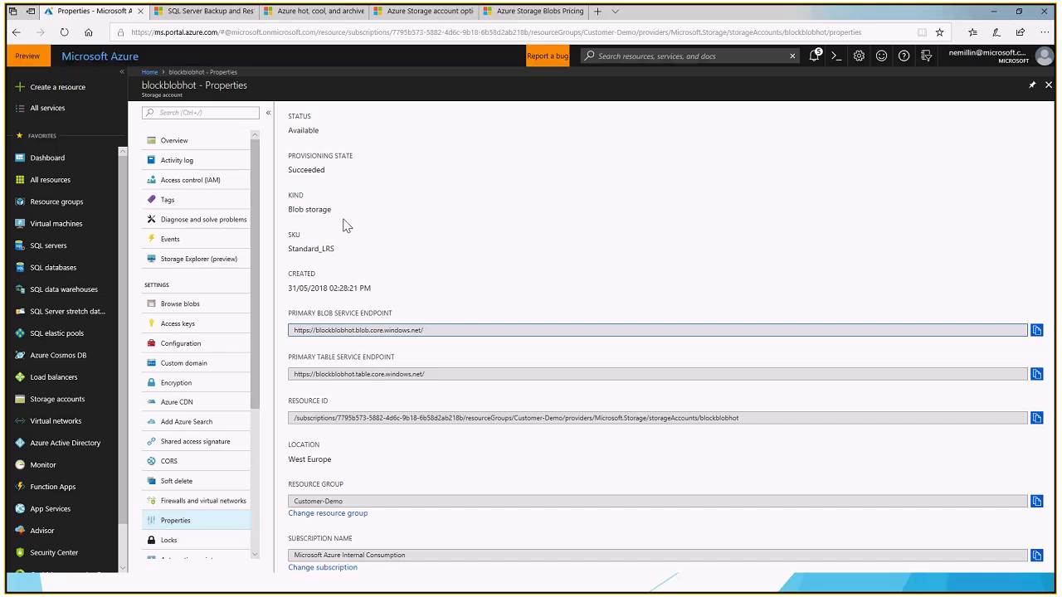
pyautogui.moveTo(340, 215); pyautogui.dragTo(287, 216)
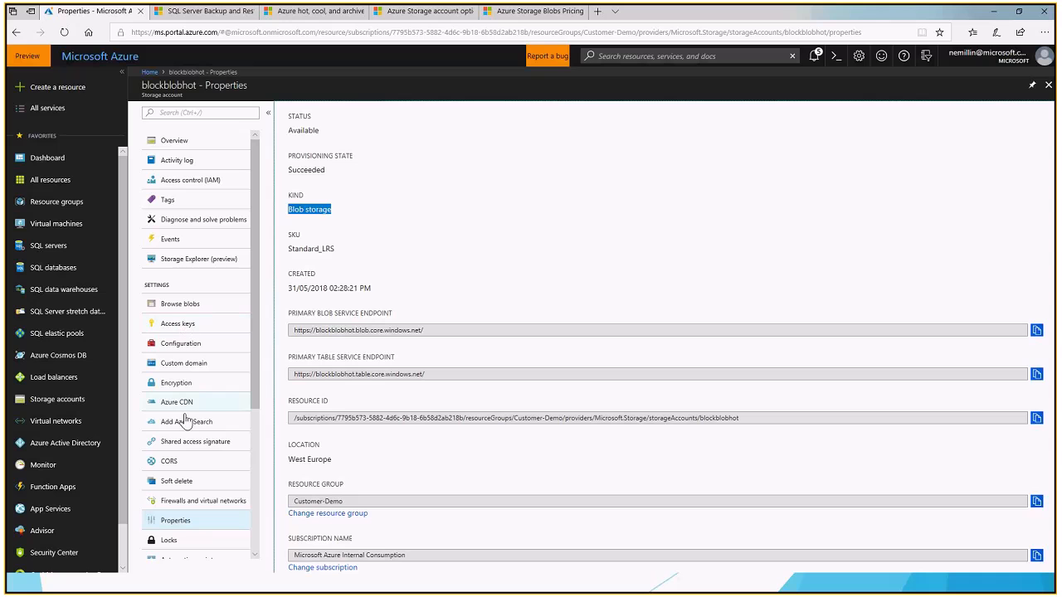
# Look into the sqlbackup container of blockblobhot and return to the account's overview
pyautogui.click(178, 303)
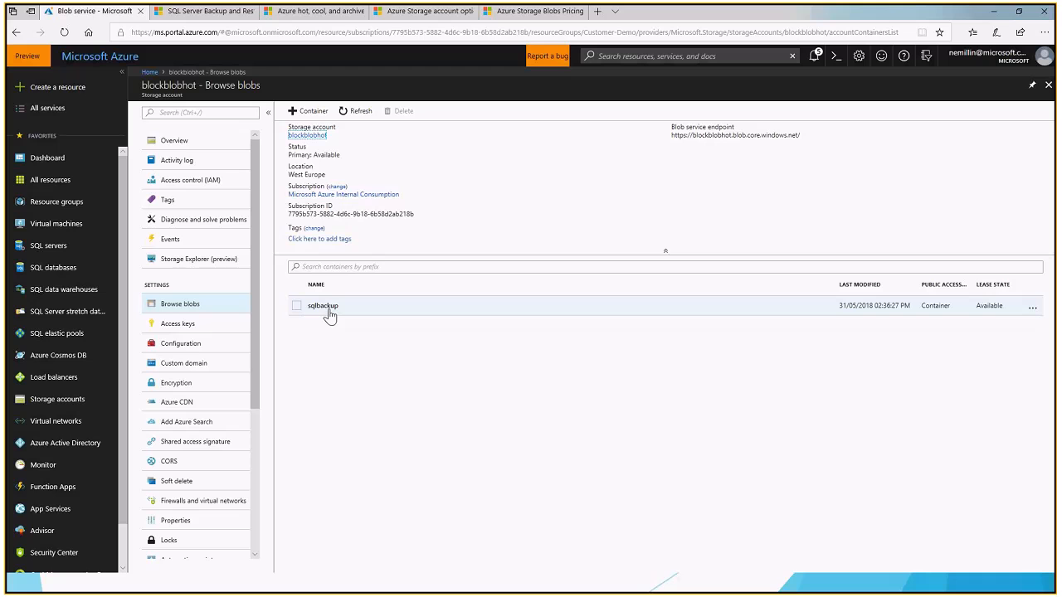
pyautogui.click(328, 312)
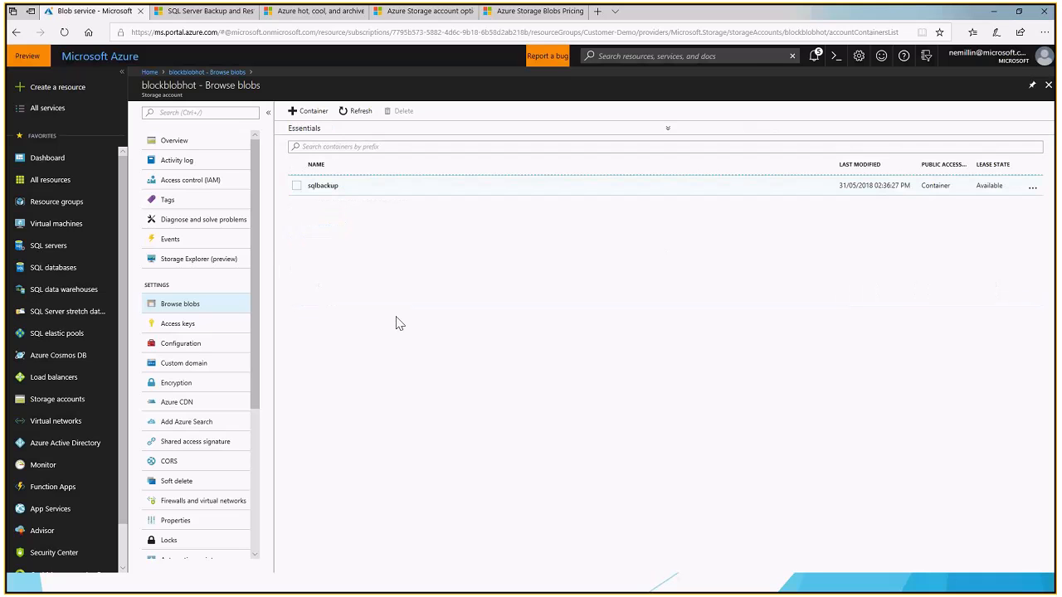
pyautogui.click(1048, 85)
pyautogui.click(179, 143)
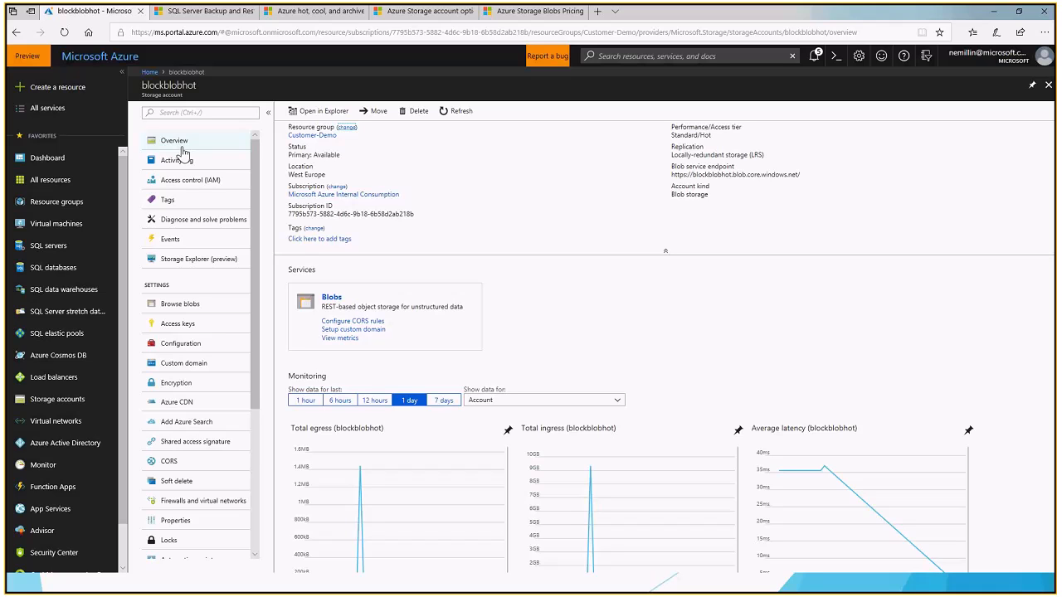
pyautogui.moveTo(312, 10)
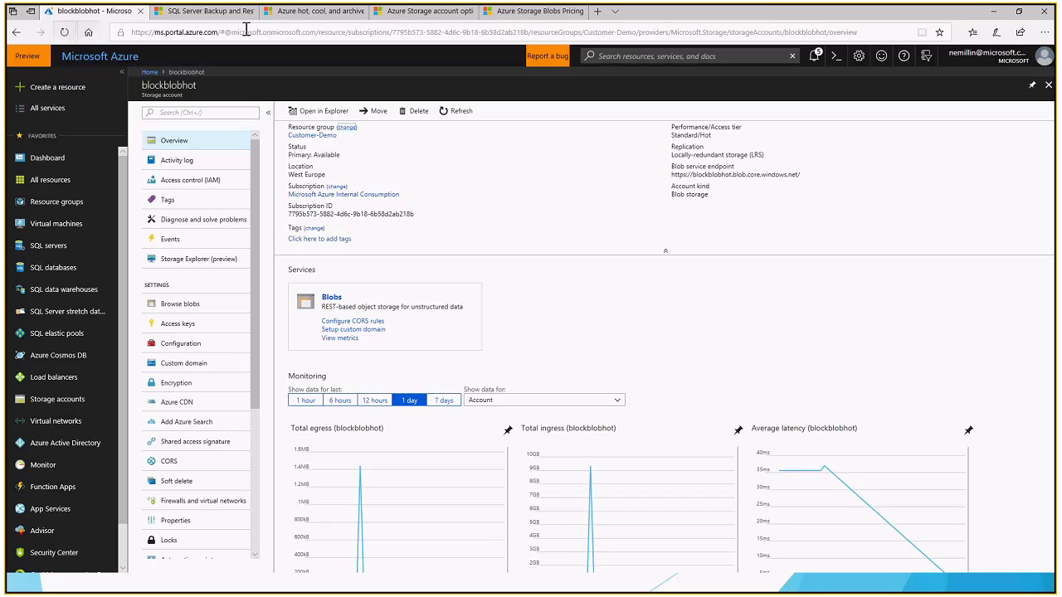
# Leave blockblobhot and look into the sqlbackup container of the blockblobarchive storage account
pyautogui.click(1048, 85)
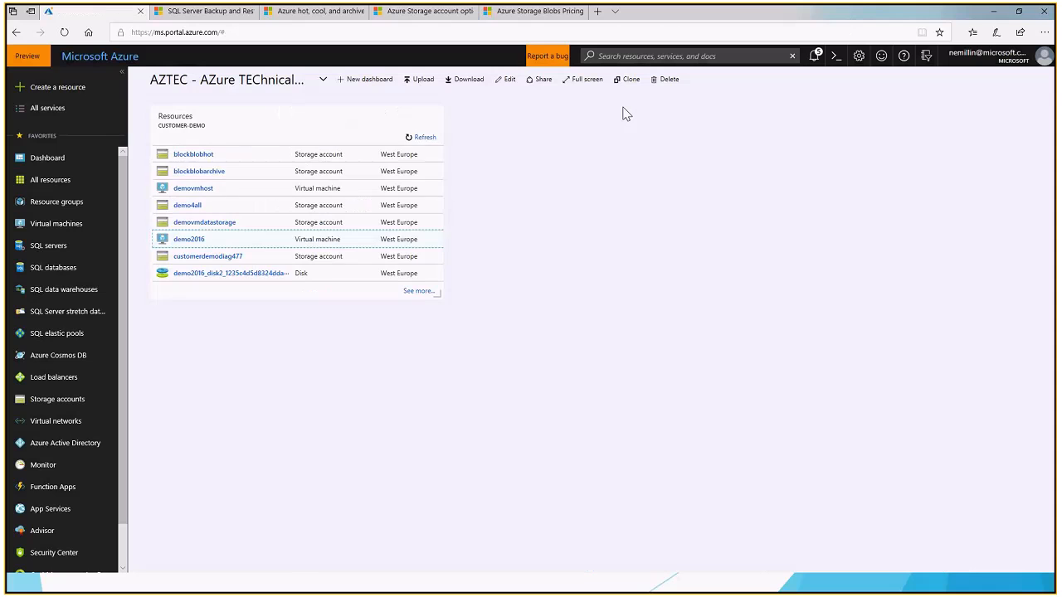
pyautogui.click(199, 171)
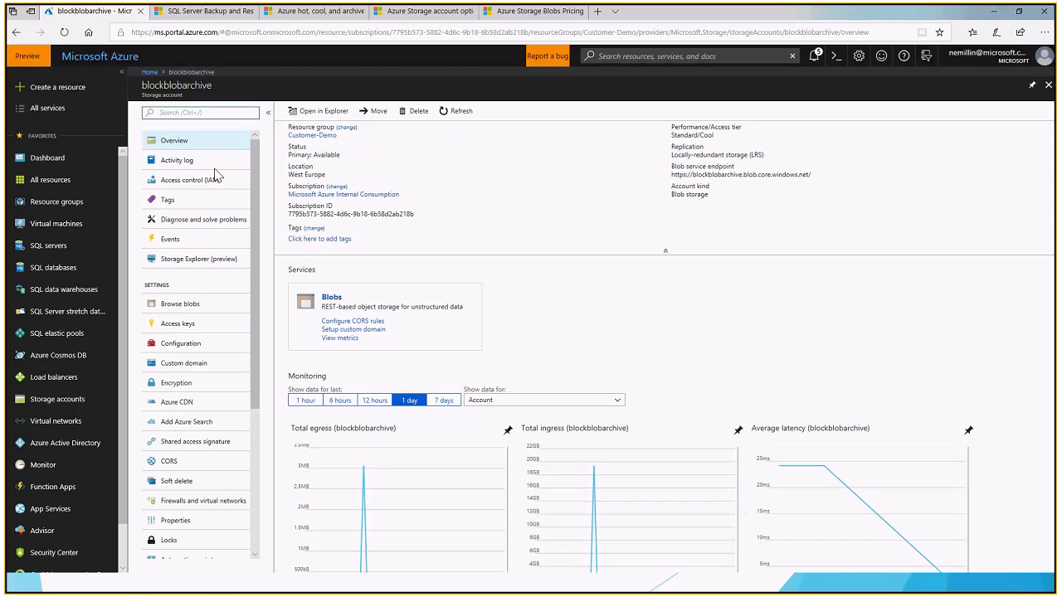
pyautogui.click(179, 308)
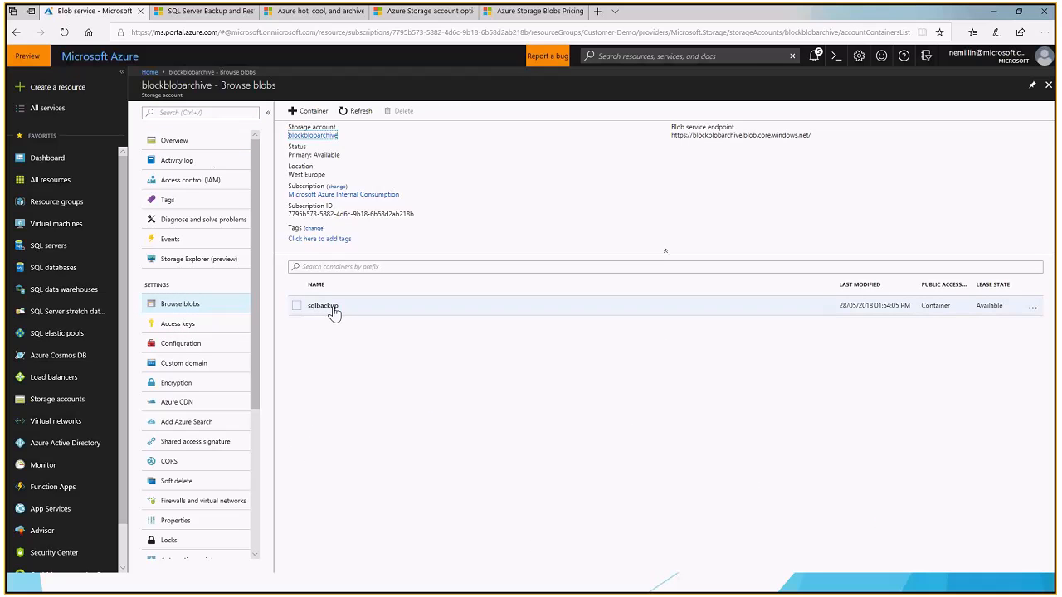
pyautogui.click(331, 307)
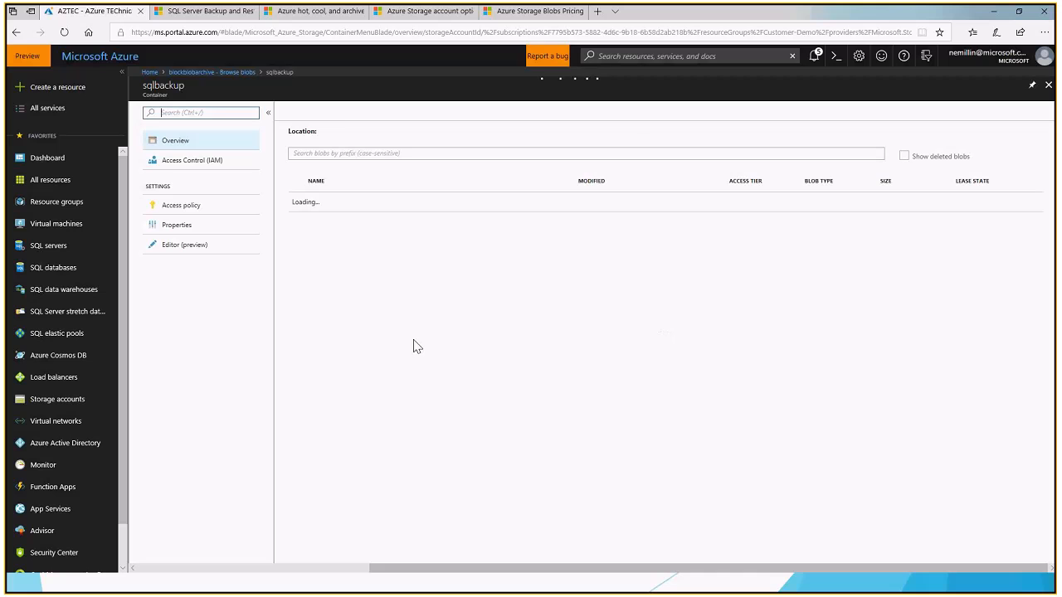
pyautogui.click(1048, 85)
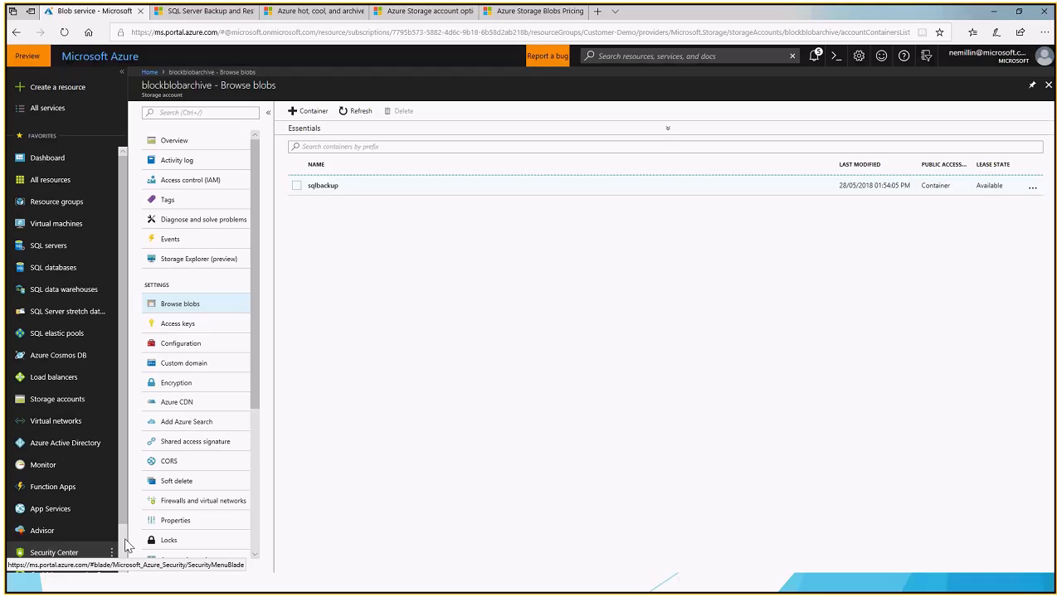
# Examine the SKU and kind properties of blockblobarchive, along with its configuration settings
pyautogui.click(174, 520)
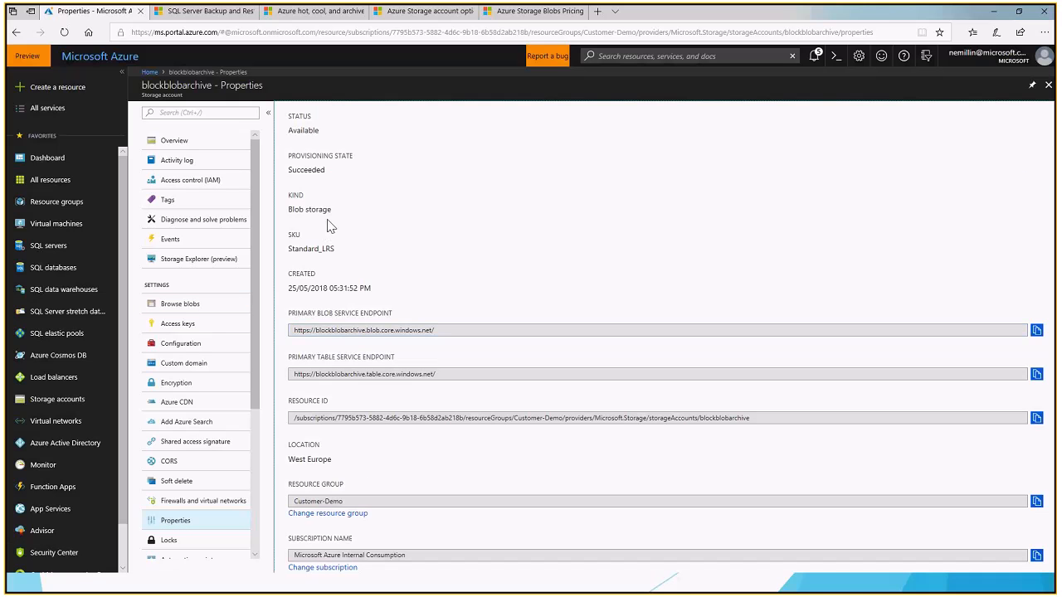
pyautogui.moveTo(339, 250); pyautogui.dragTo(287, 254)
pyautogui.moveTo(335, 220); pyautogui.dragTo(290, 214)
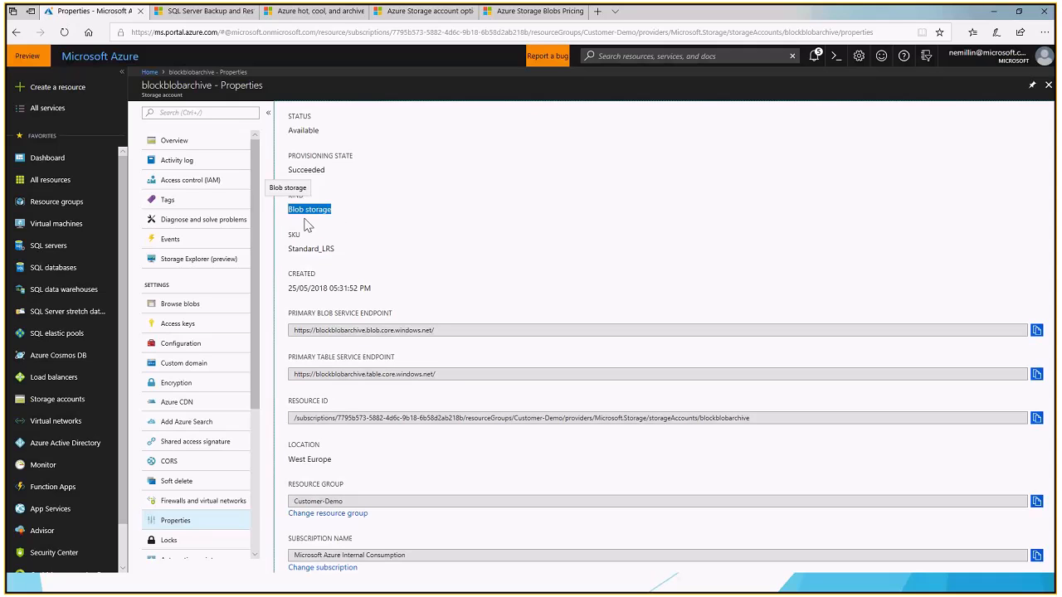
pyautogui.click(158, 343)
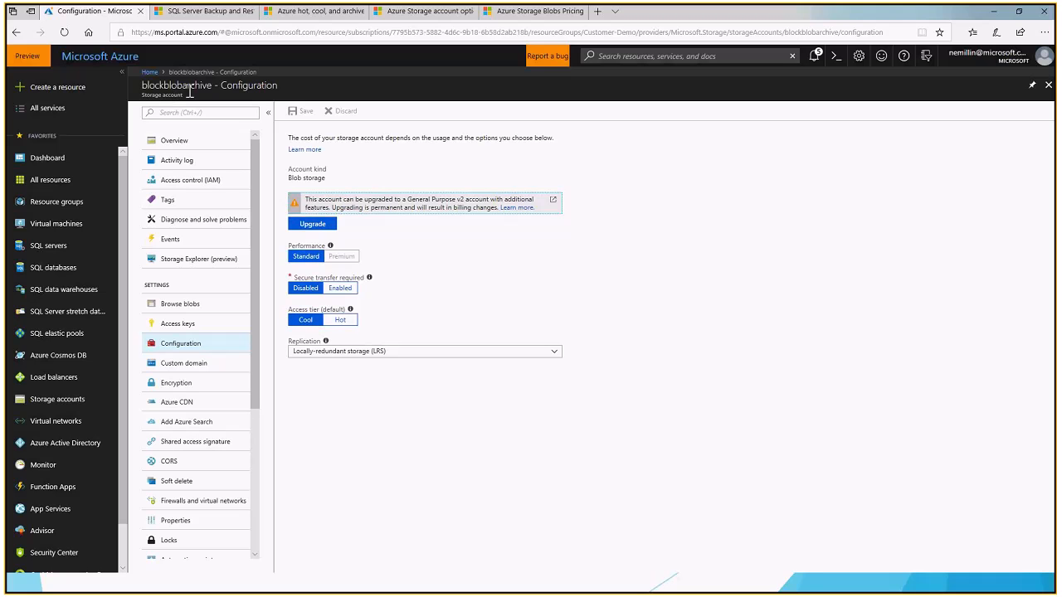
# Open the blockblobhot account's configuration and examine its access tier and available replication options
pyautogui.click(1047, 85)
pyautogui.click(204, 174)
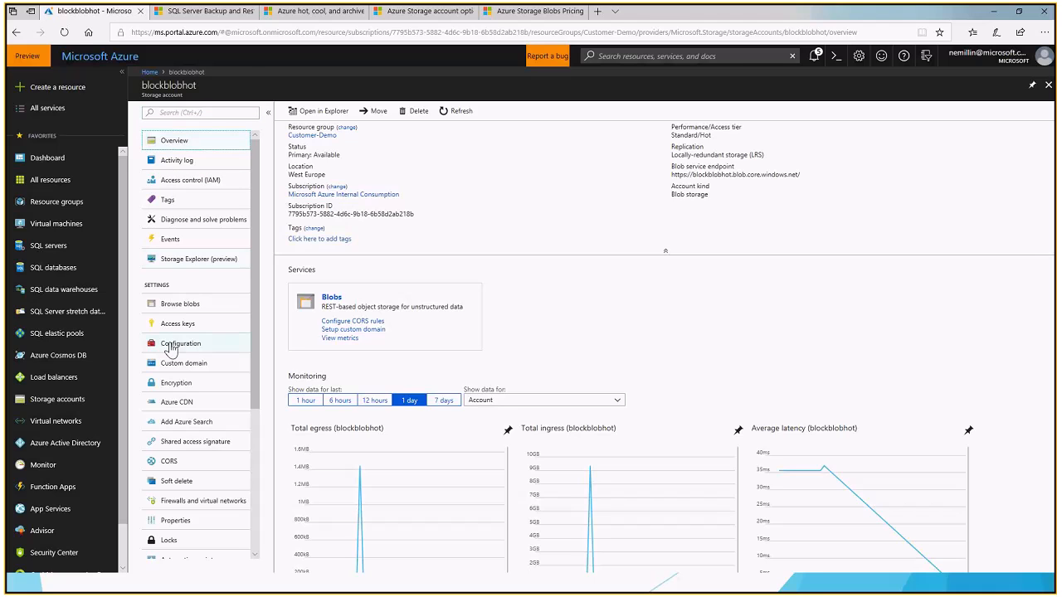
pyautogui.click(174, 343)
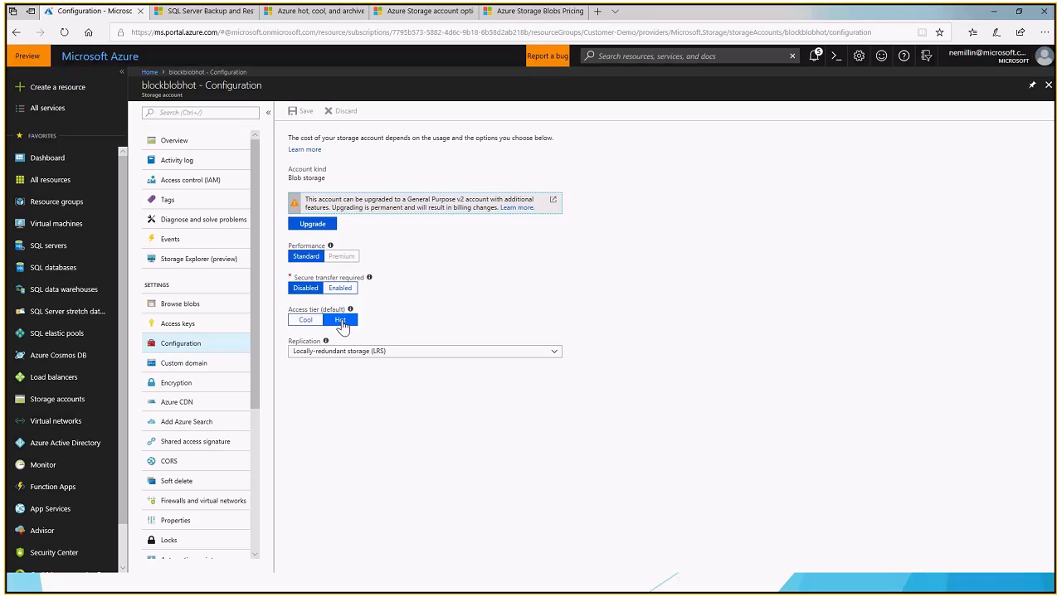
pyautogui.click(557, 358)
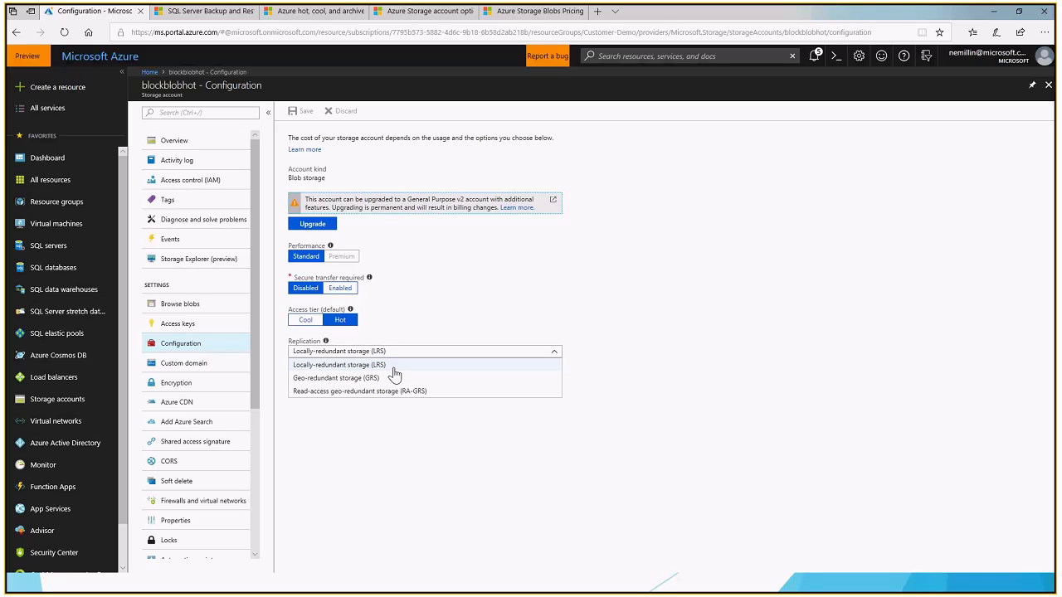
pyautogui.click(443, 304)
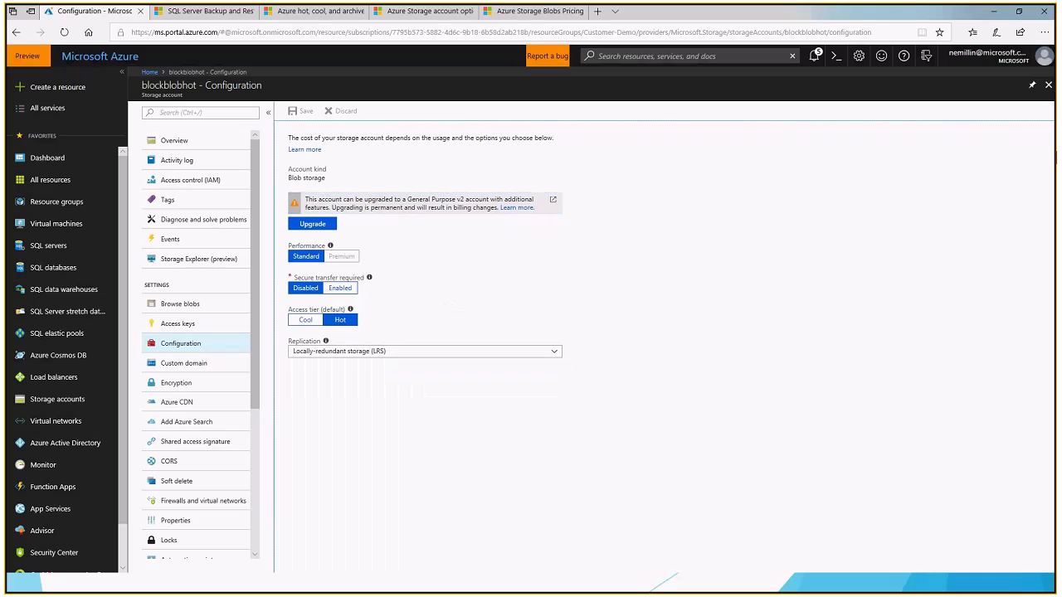
# Open the blockblobarchive account's configuration and examine its access tier and available replication options
pyautogui.click(1047, 84)
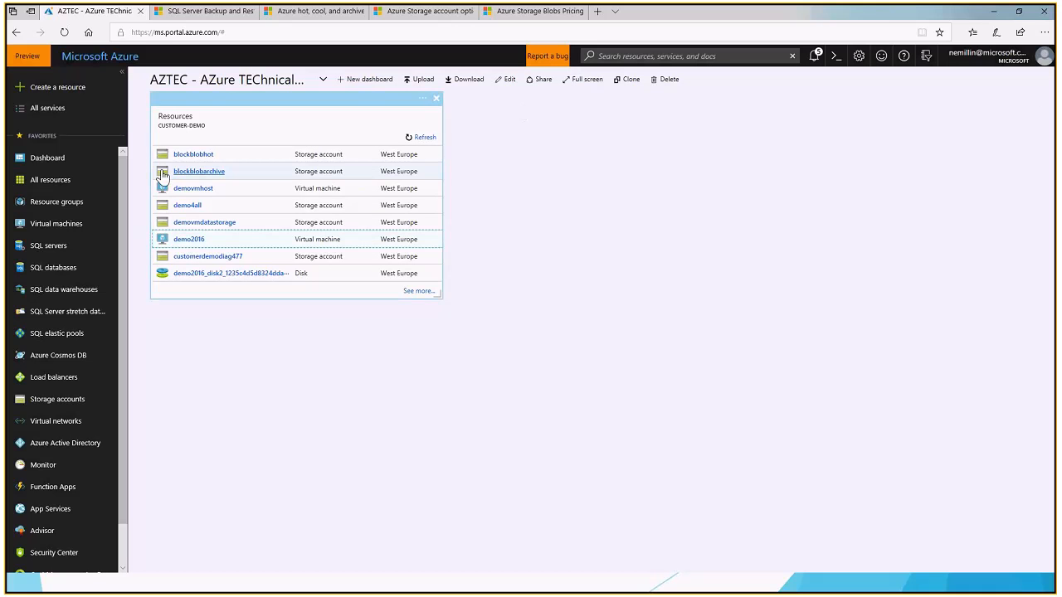
pyautogui.click(199, 172)
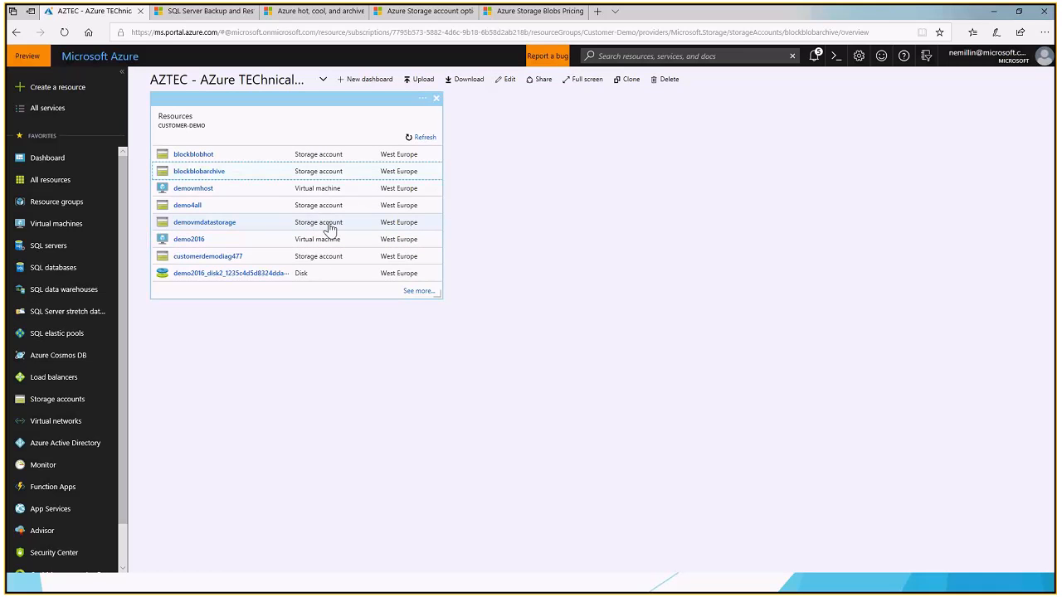
pyautogui.click(172, 345)
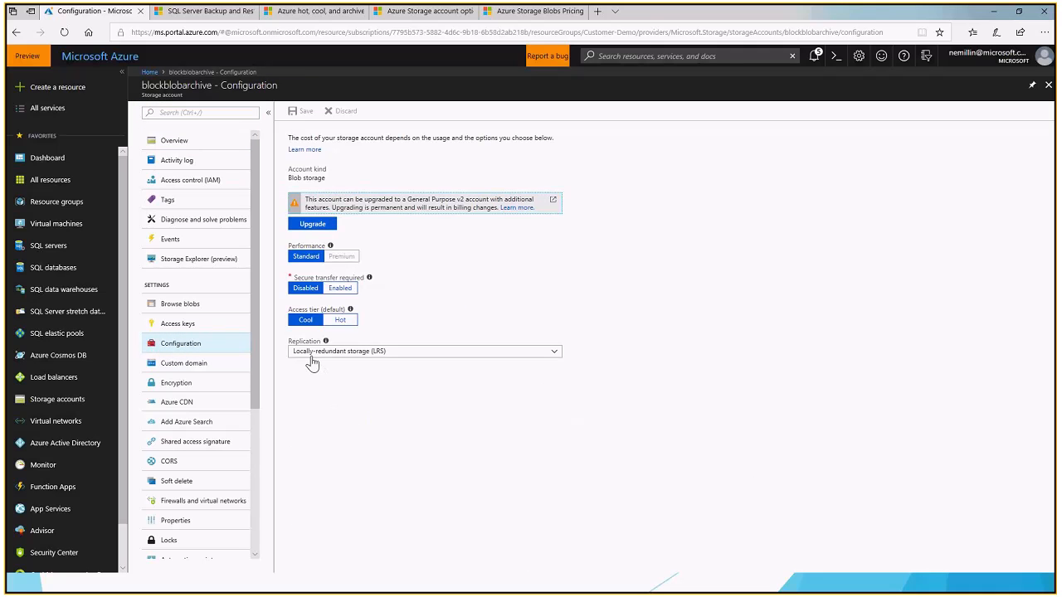
pyautogui.click(554, 353)
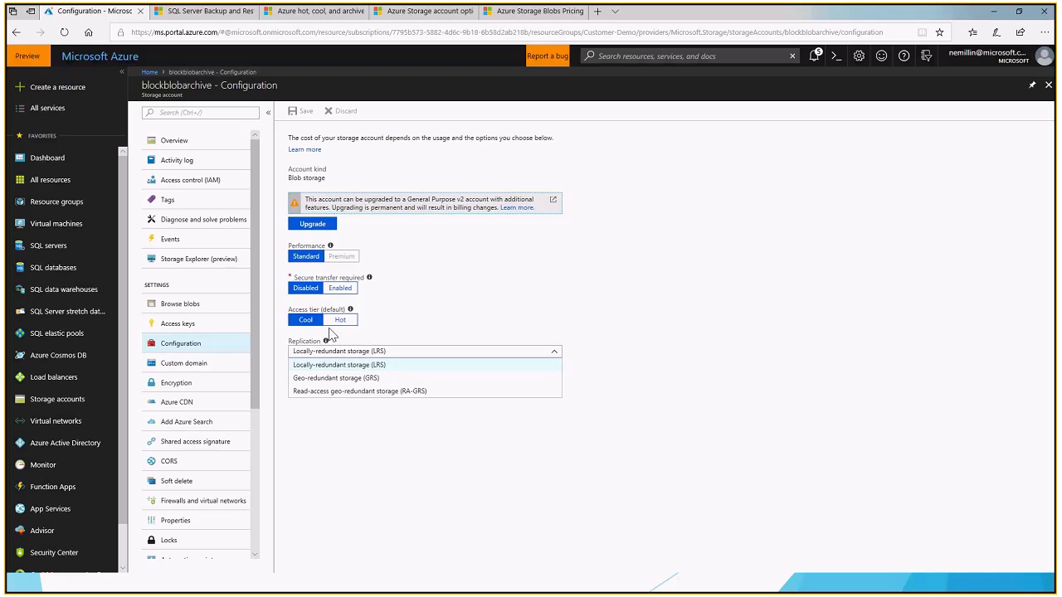
pyautogui.click(1048, 87)
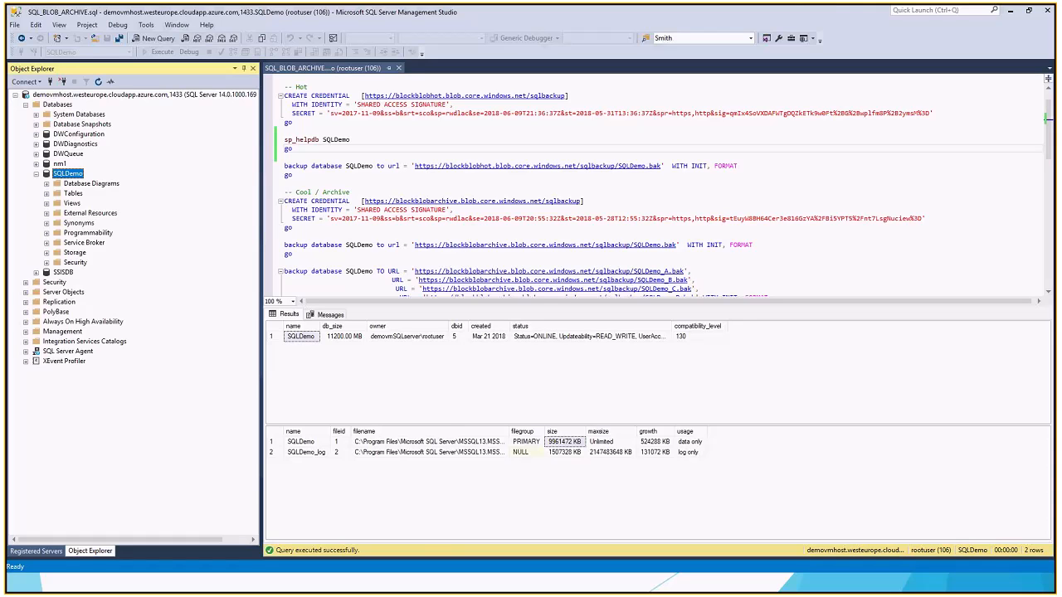
# Check the size of the SQLDemo database in its properties and return to the SQL_BLOB_ARCHIVE.sql script
pyautogui.click(97, 96)
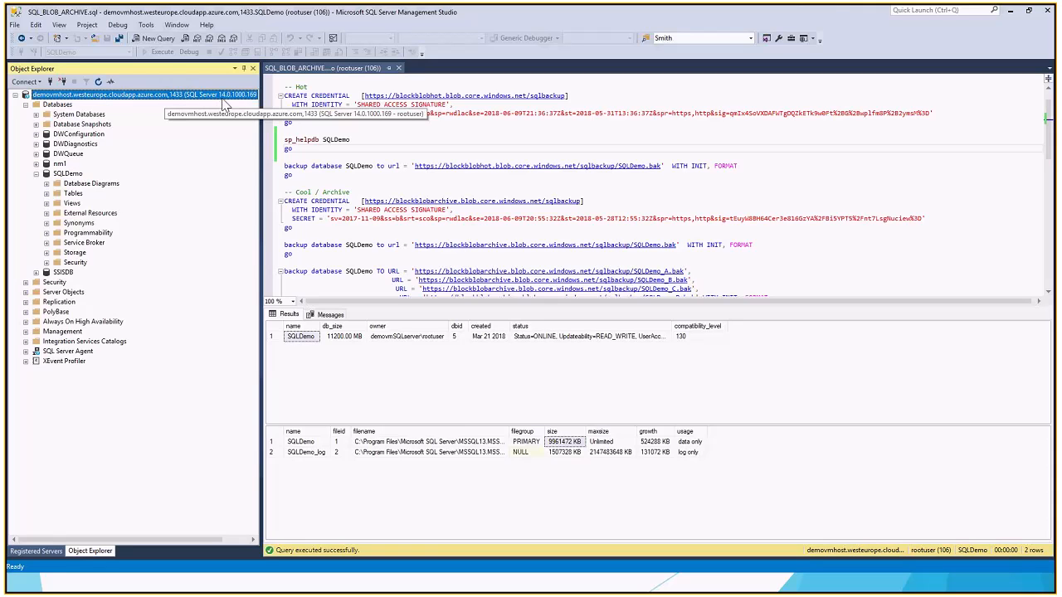
pyautogui.click(73, 176)
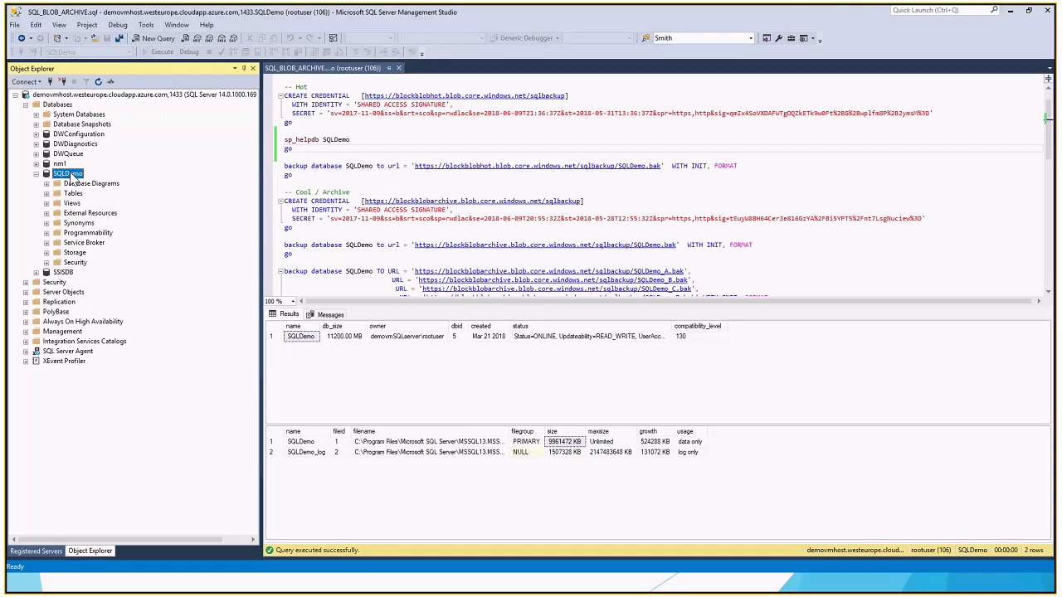
pyautogui.rightClick(73, 176)
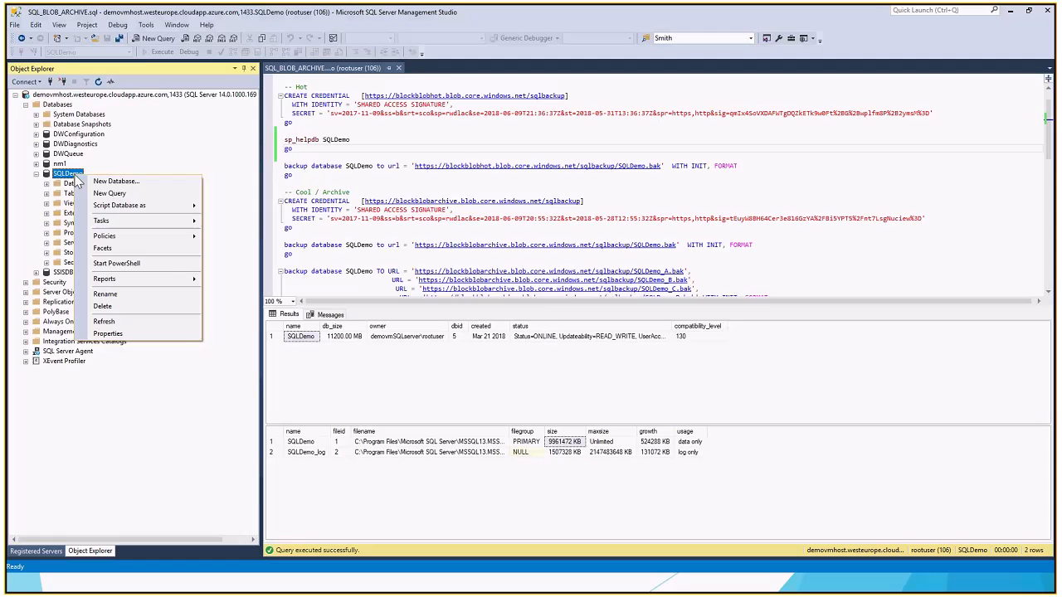
pyautogui.click(149, 330)
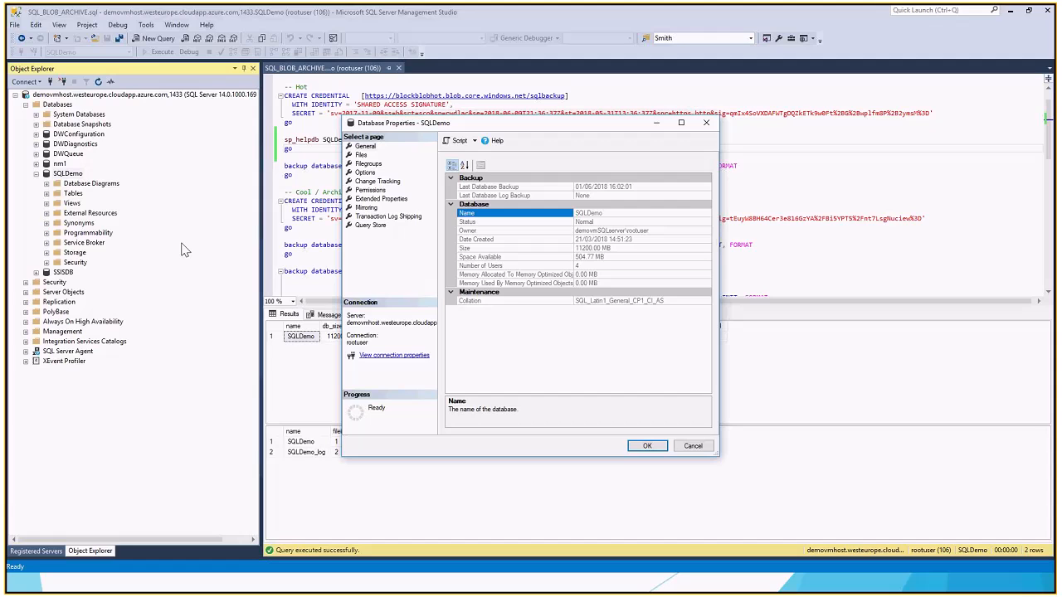
pyautogui.click(617, 251)
pyautogui.moveTo(617, 251); pyautogui.dragTo(572, 261)
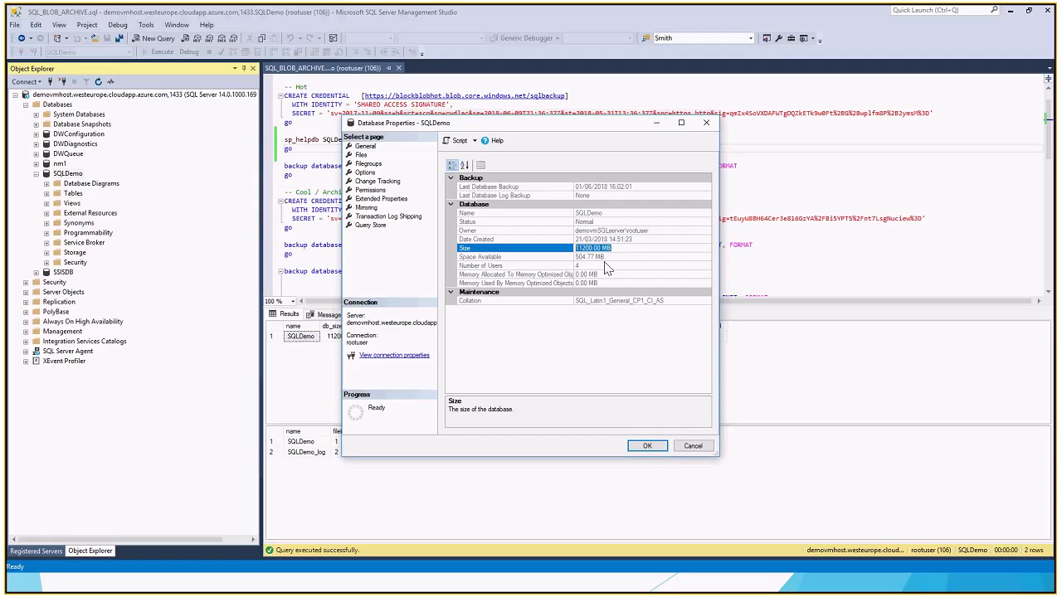
pyautogui.click(688, 447)
pyautogui.click(389, 130)
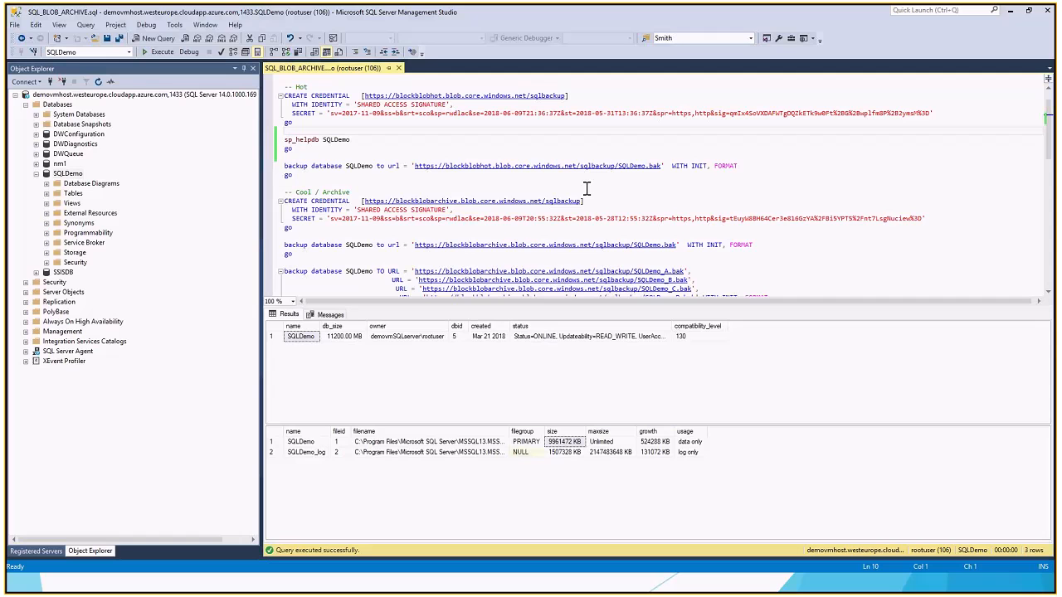
# Review the Hot section's CREATE CREDENTIAL statement and highlight its SHARED ACCESS SIGNATURE identity
pyautogui.click(1049, 94)
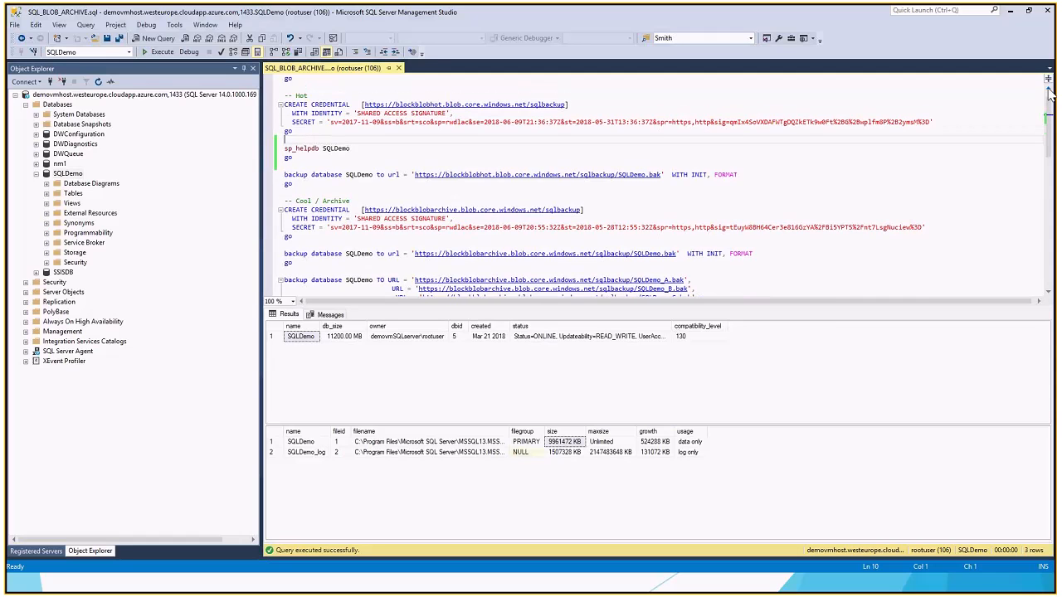
pyautogui.click(1049, 93)
pyautogui.click(1049, 94)
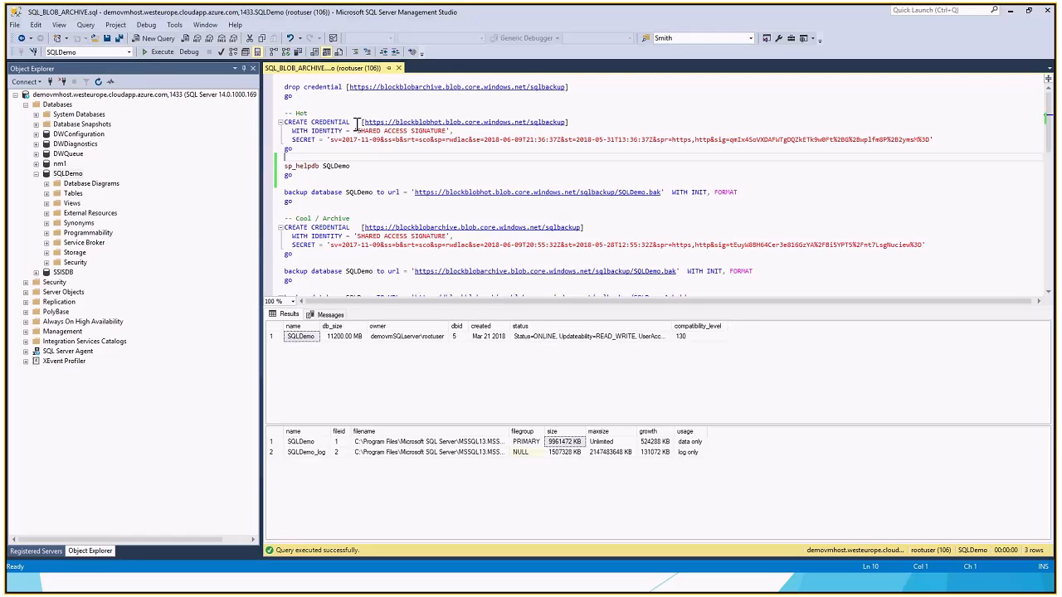
pyautogui.moveTo(466, 130); pyautogui.dragTo(362, 136)
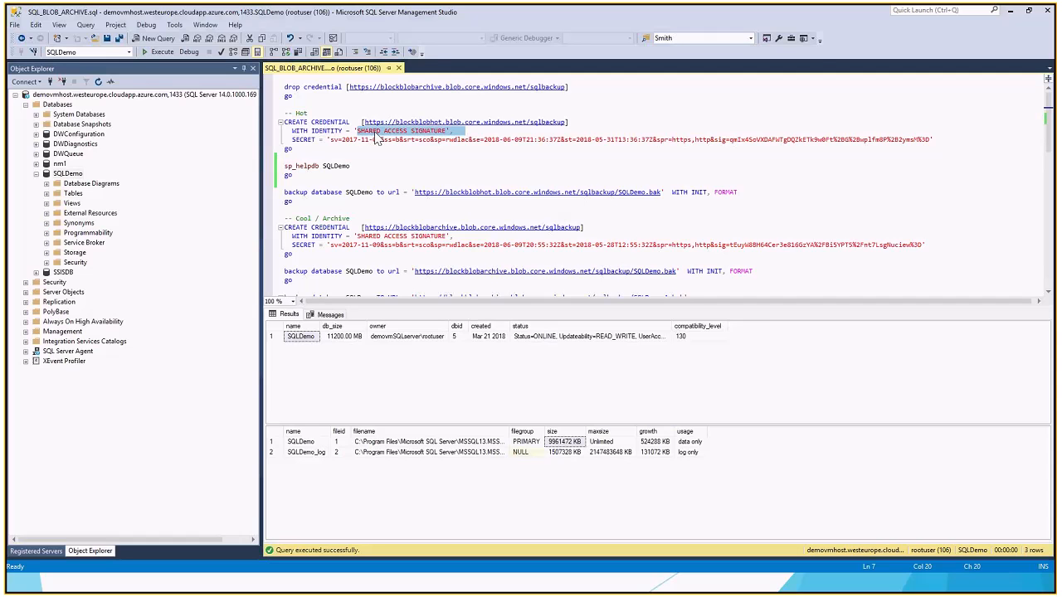
# Switch to the Azure portal, examine the blockblobhot account's shared access signature settings, and return to SQL Server Management Studio
pyautogui.hotkey('alt', 'Tab')
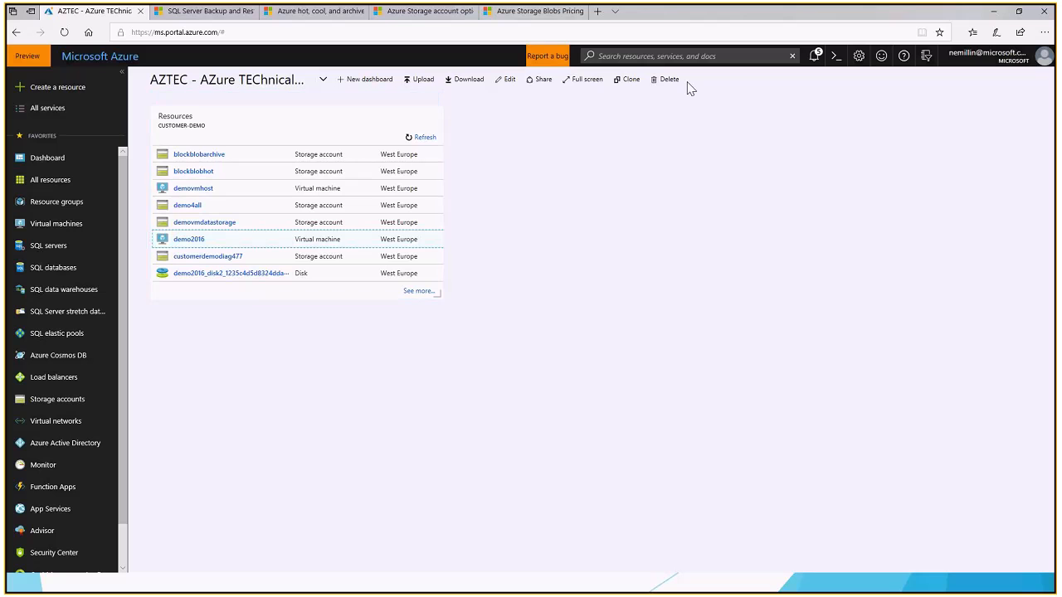
pyautogui.click(202, 175)
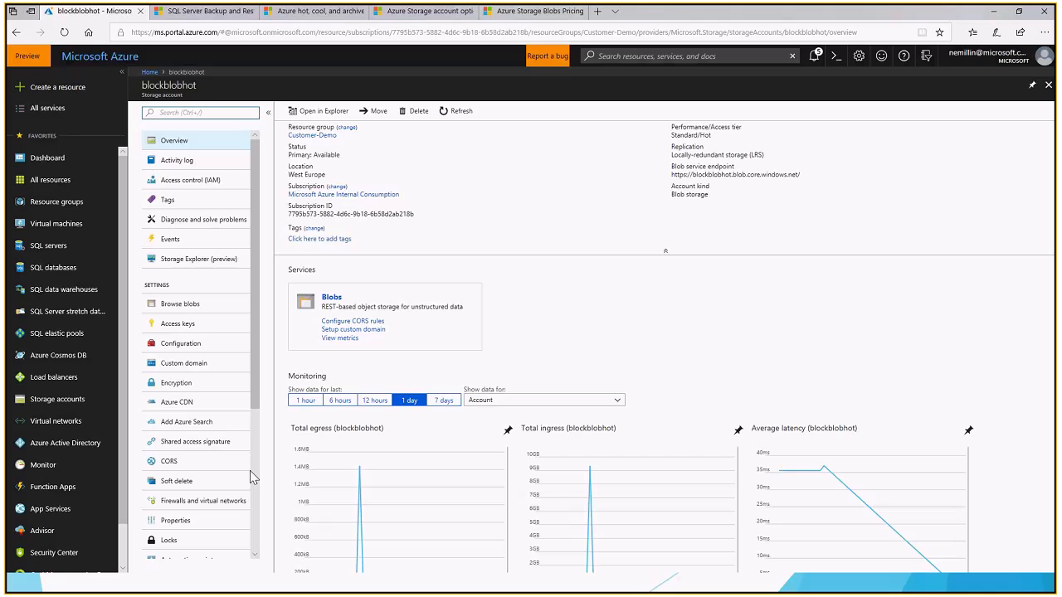
pyautogui.click(203, 448)
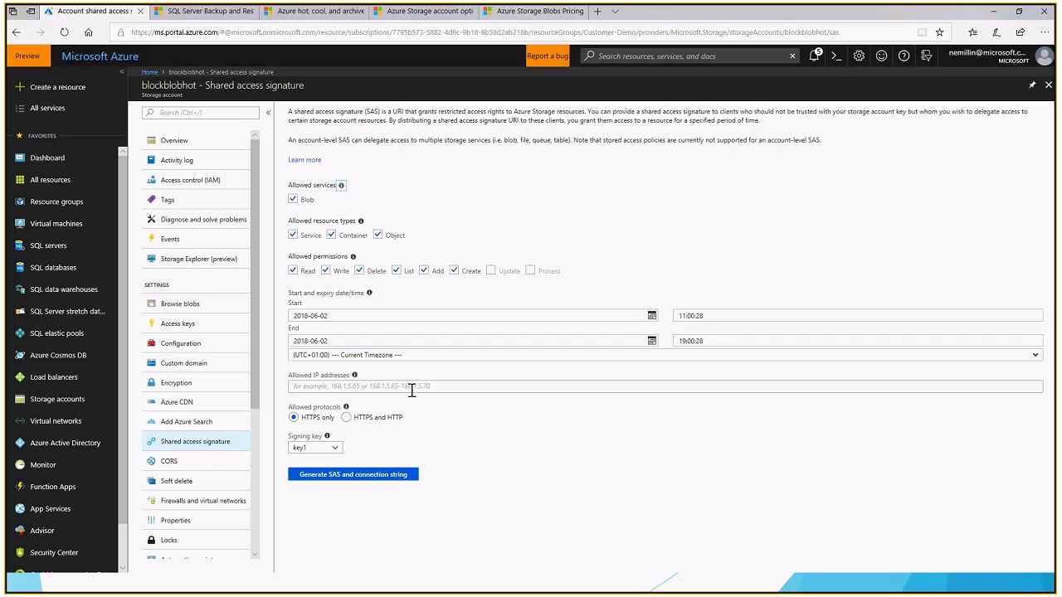
pyautogui.click(1047, 86)
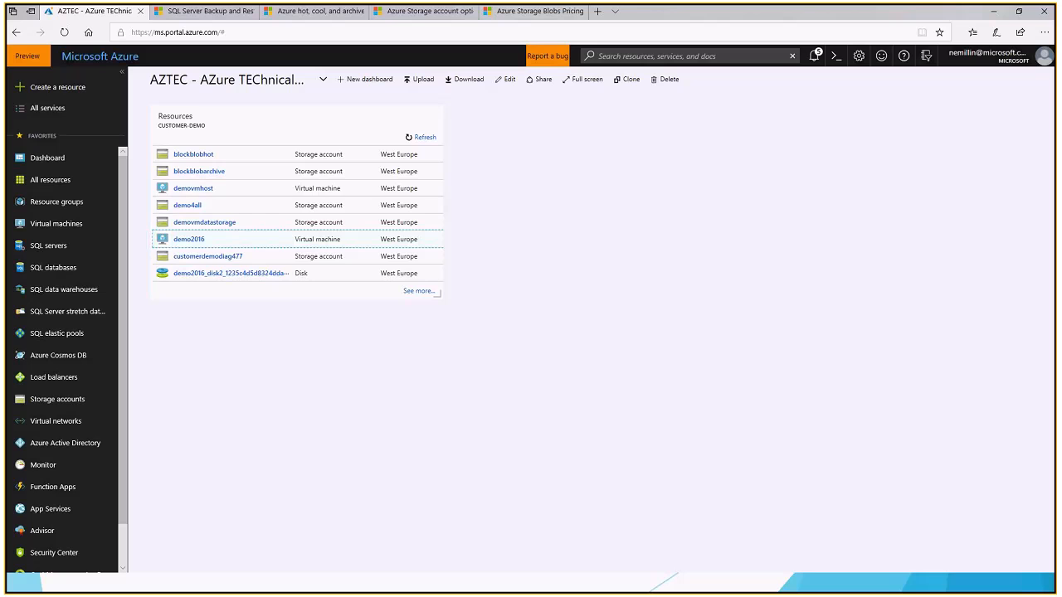
pyautogui.hotkey('alt', 'Tab')
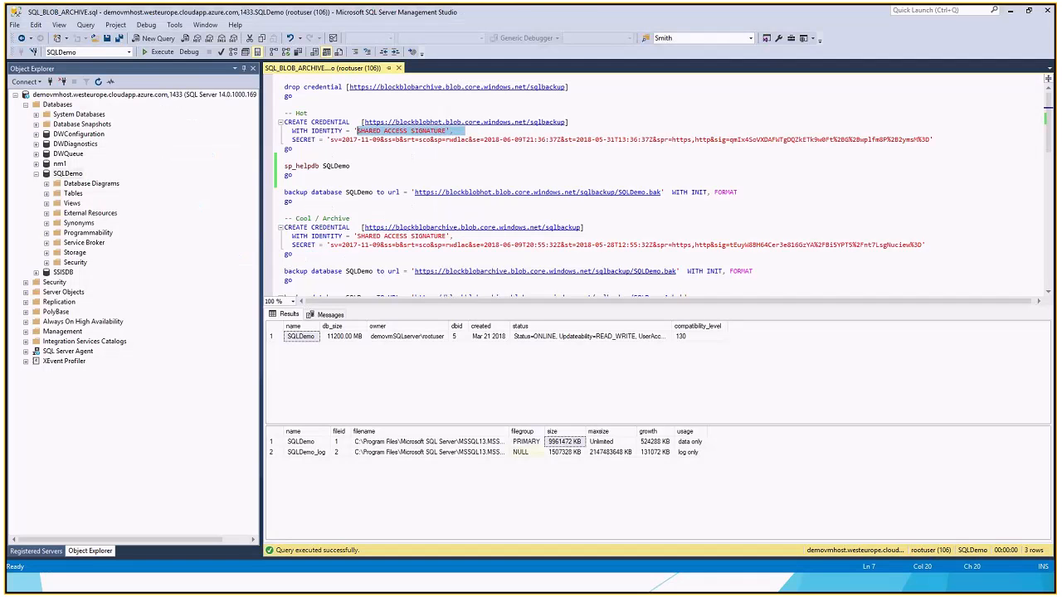
# Examine the shared access signature string in the SECRET clause of the Hot credential
pyautogui.click(416, 148)
pyautogui.click(340, 141)
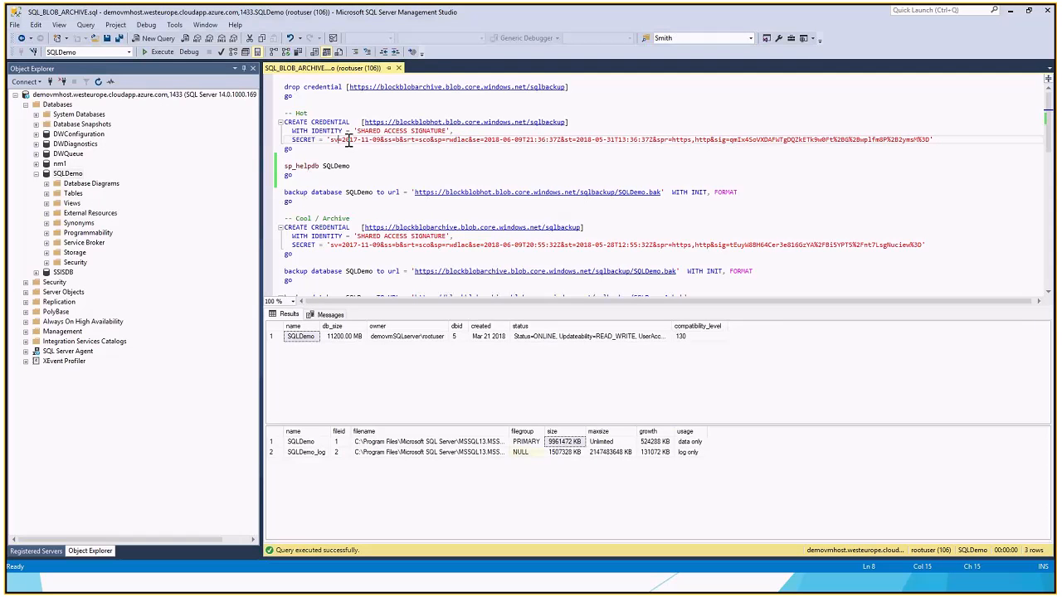
pyautogui.moveTo(339, 141); pyautogui.dragTo(706, 142)
pyautogui.click(698, 160)
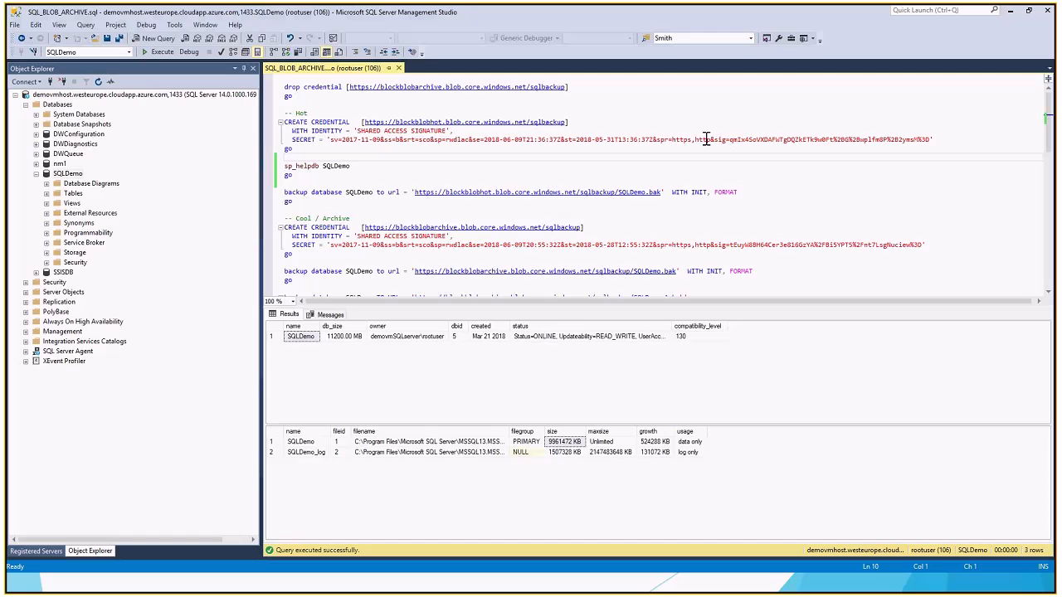
pyautogui.click(418, 104)
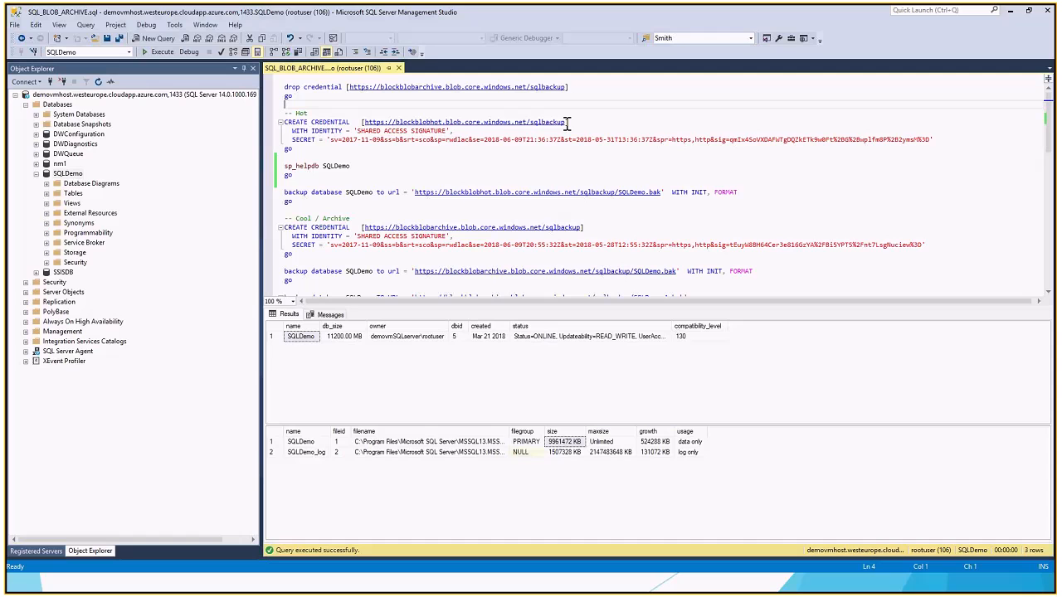
# Examine the Hot credential's URL, highlighting the blockblobhot storage account name and the sqlbackup container
pyautogui.moveTo(567, 122); pyautogui.dragTo(363, 122)
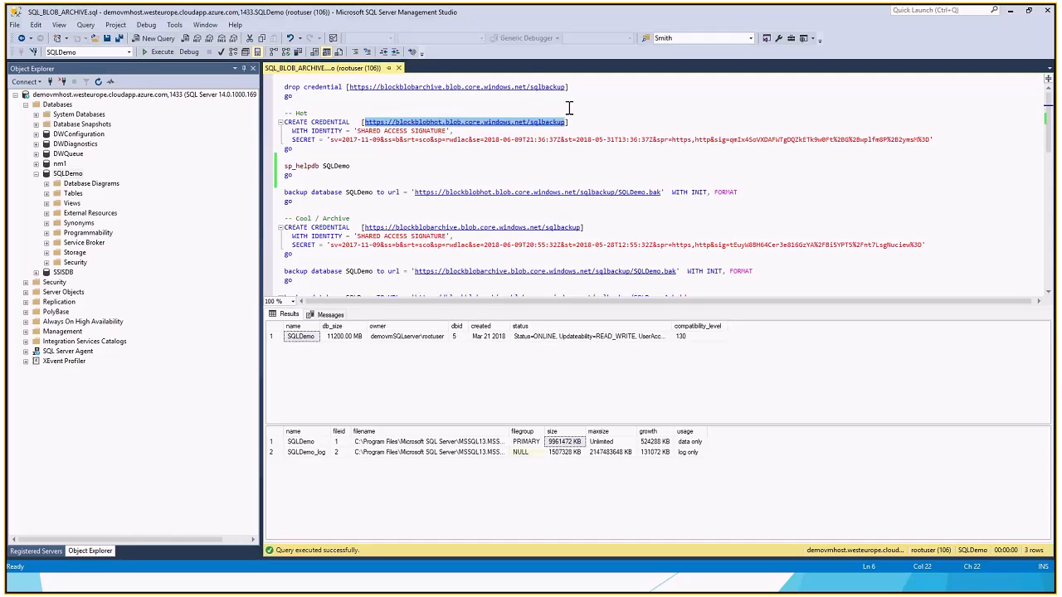
pyautogui.click(600, 121)
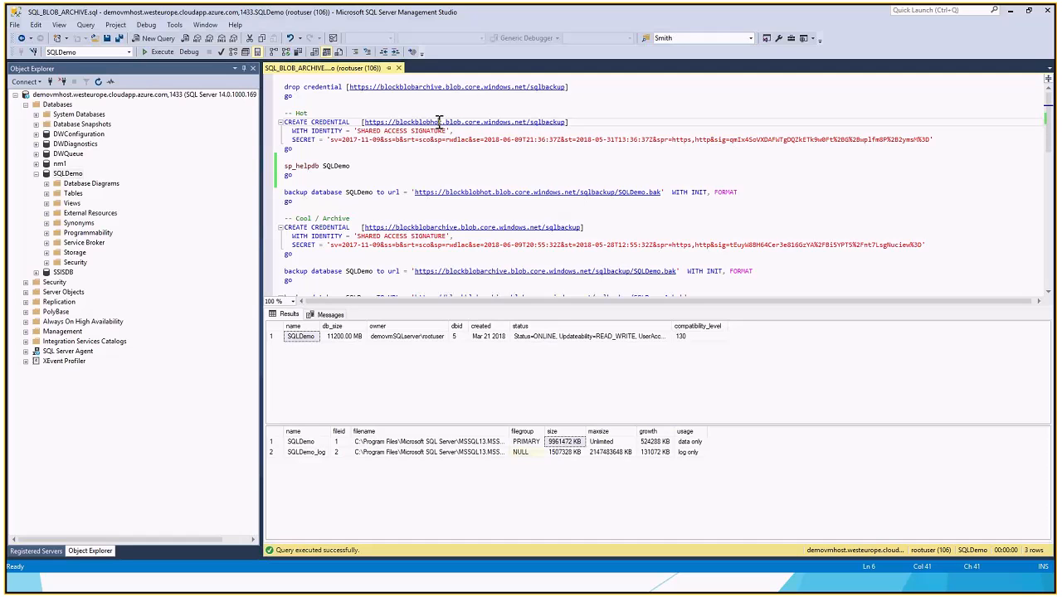
pyautogui.doubleClick(439, 121)
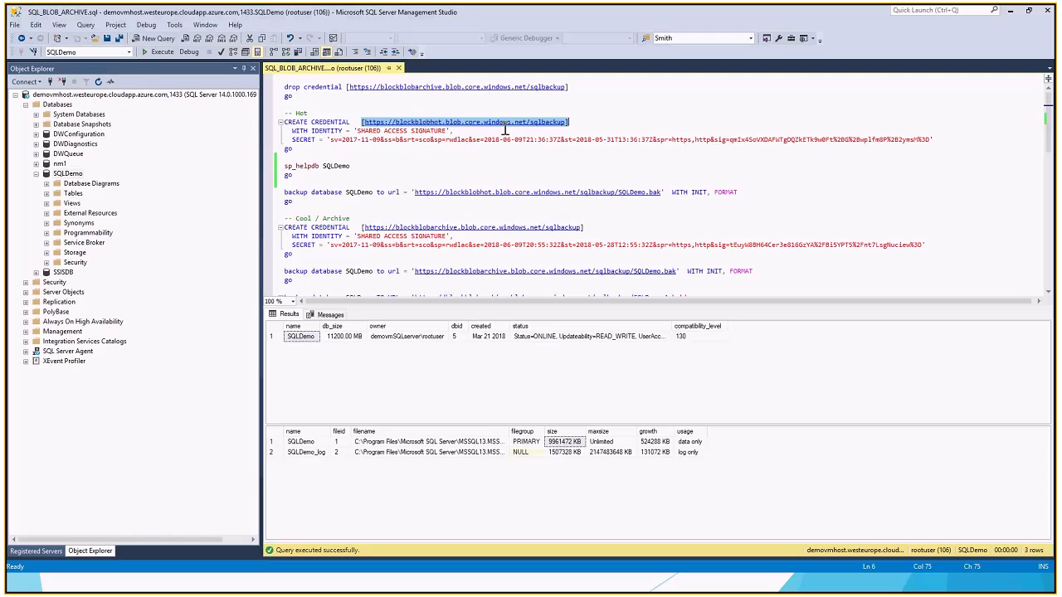
pyautogui.click(487, 122)
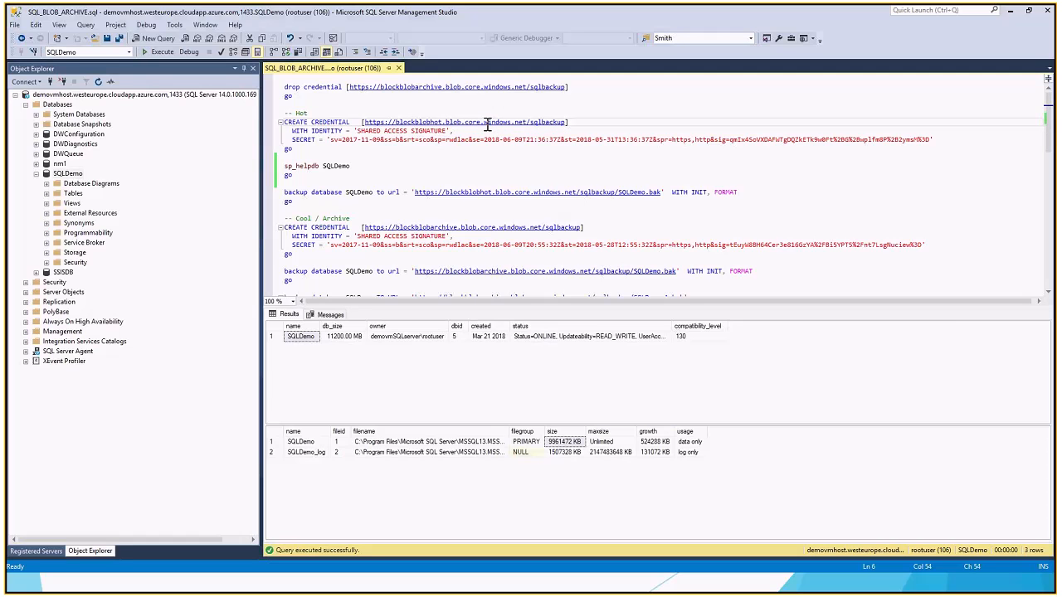
pyautogui.click(508, 129)
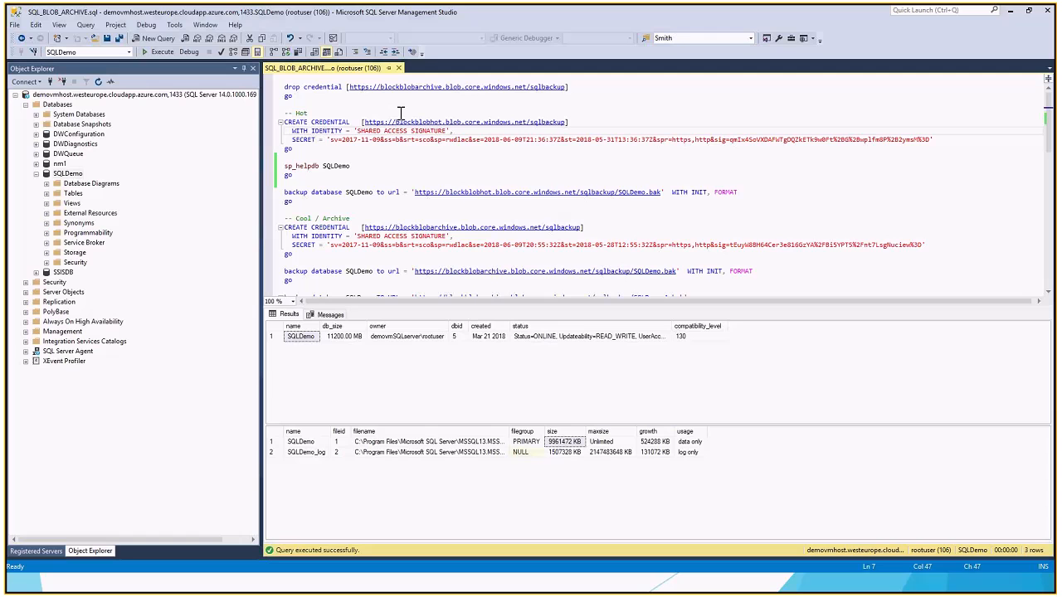
pyautogui.moveTo(396, 121); pyautogui.dragTo(444, 126)
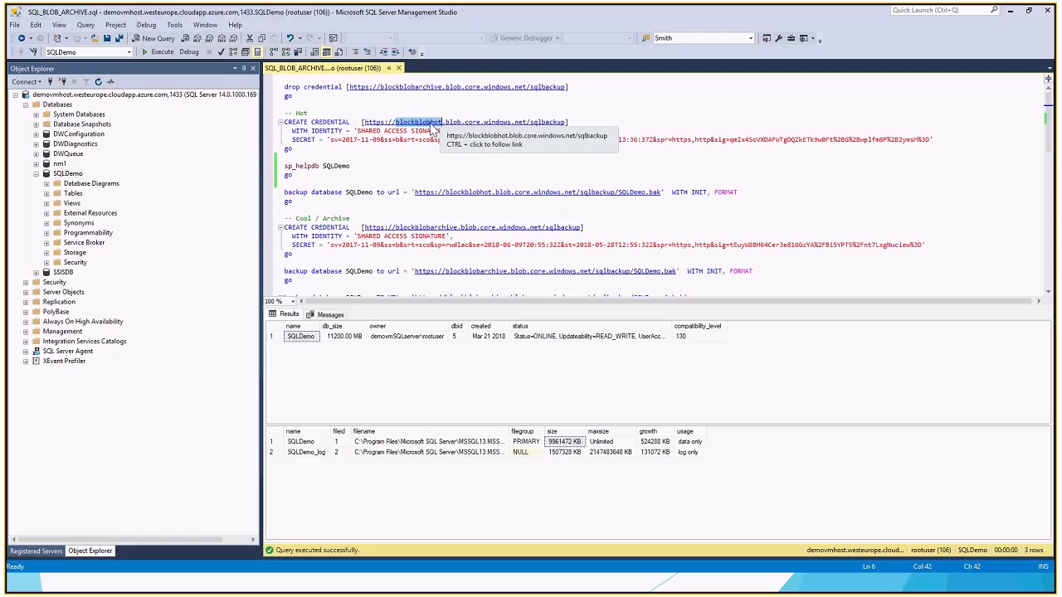
pyautogui.click(509, 111)
pyautogui.doubleClick(532, 123)
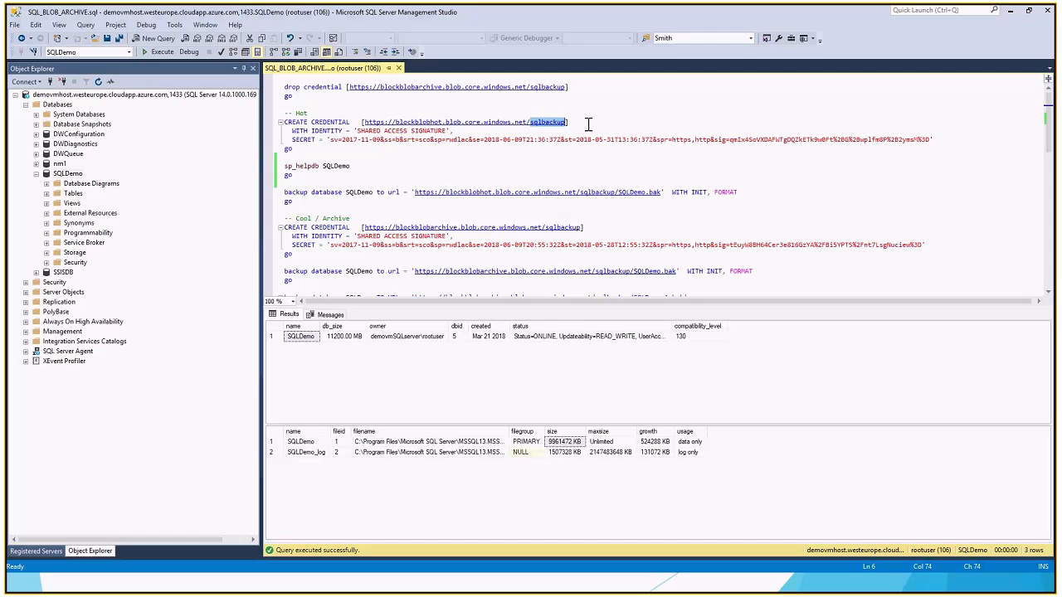
# Highlight the Hot credential's identity and its full secret value in turn for review
pyautogui.moveTo(458, 130)
pyautogui.mouseDown()
pyautogui.moveTo(377, 140)
pyautogui.moveTo(355, 130)
pyautogui.mouseUp()
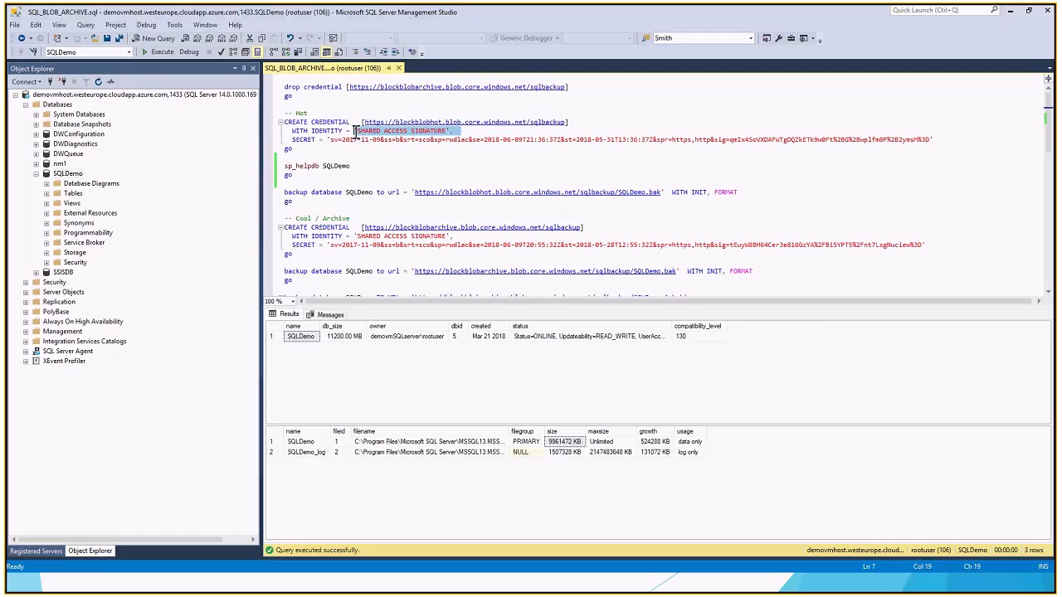
pyautogui.moveTo(934, 140); pyautogui.dragTo(327, 140)
pyautogui.click(309, 97)
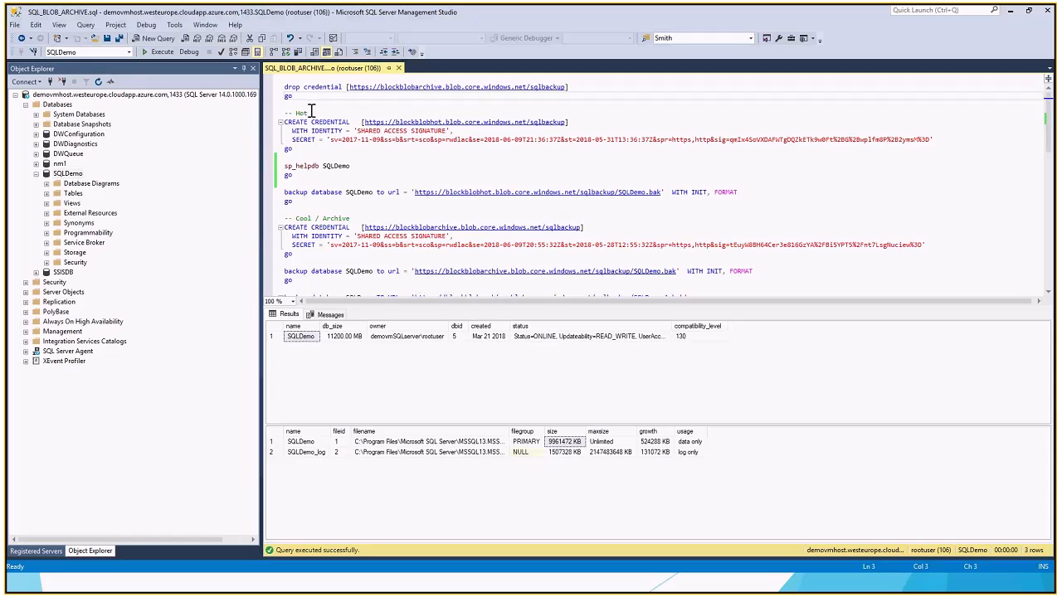
# Review the SQLDemo database named in the hot backup statement and check its data file size in the sp_helpdb results
pyautogui.click(362, 166)
pyautogui.scroll(-1, 1043, 125)
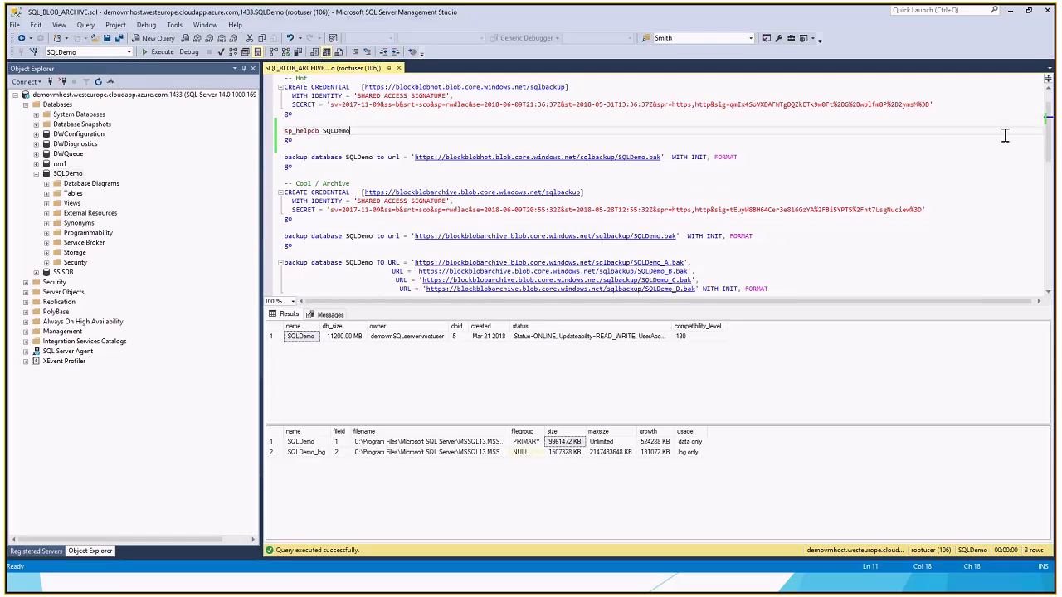
pyautogui.doubleClick(360, 157)
pyautogui.click(70, 174)
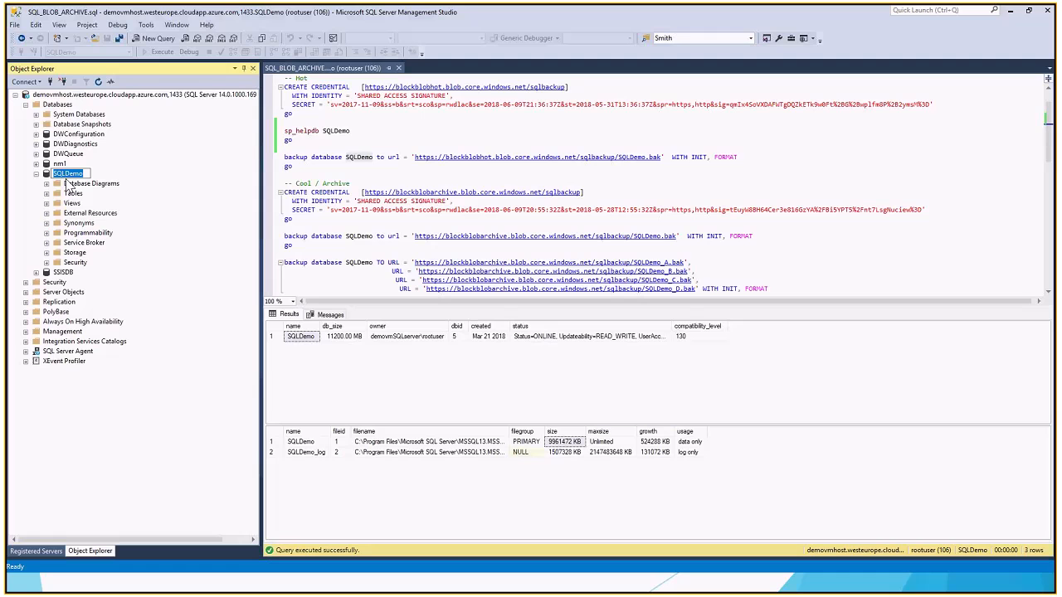
pyautogui.click(348, 141)
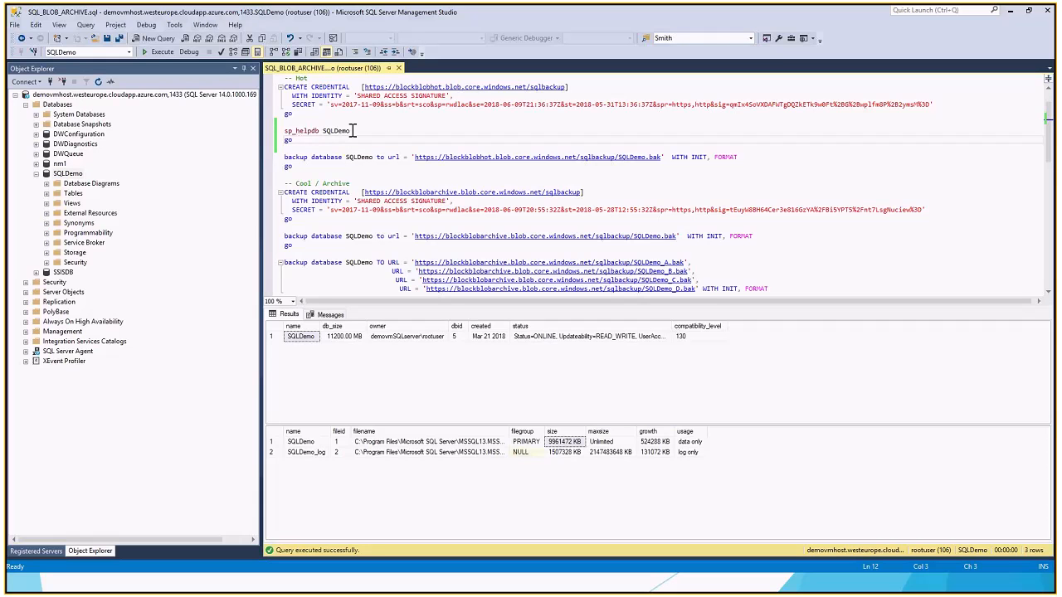
pyautogui.moveTo(352, 130); pyautogui.dragTo(283, 134)
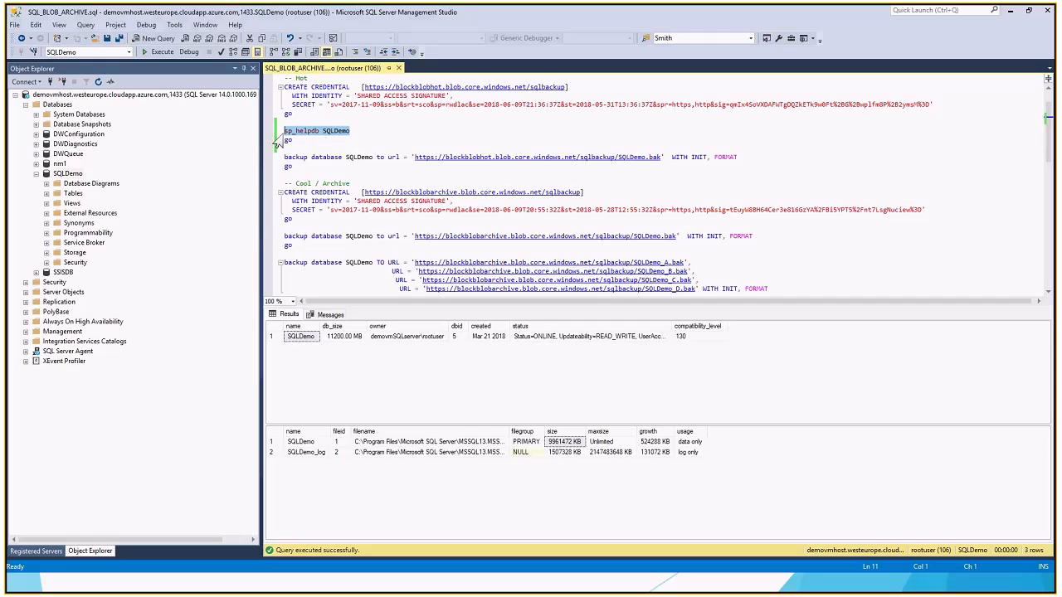
pyautogui.click(561, 443)
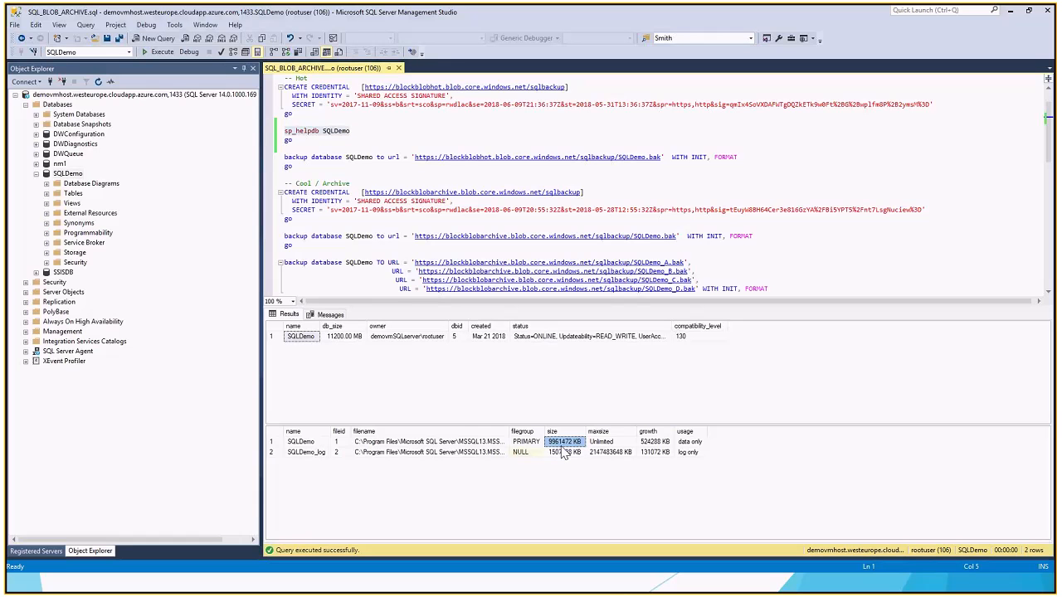
# Review the hot backup statement, highlighting the SQLDemo database name and the url keyword
pyautogui.click(382, 169)
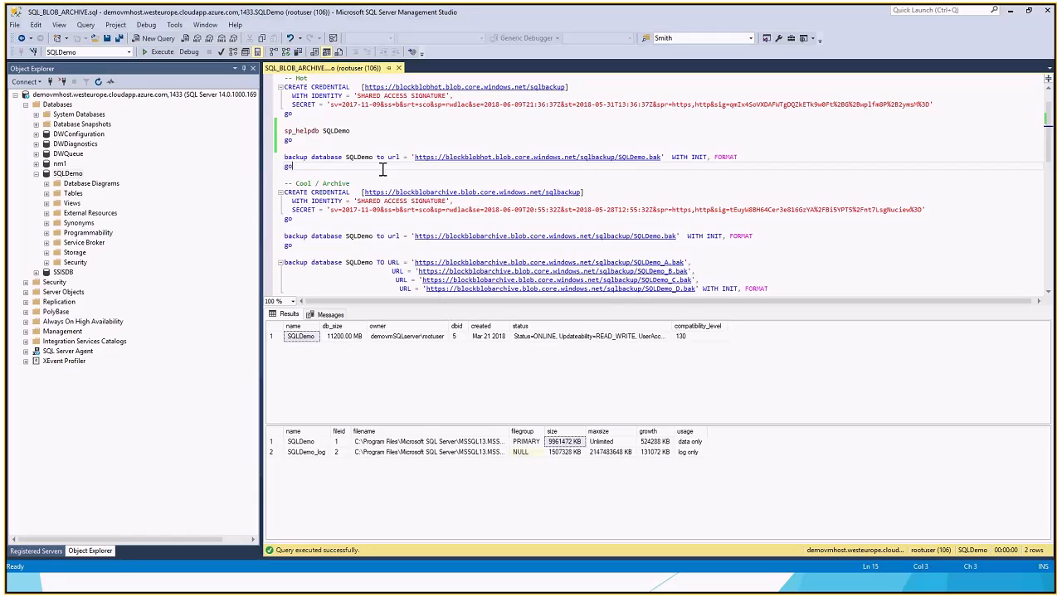
pyautogui.moveTo(308, 168); pyautogui.dragTo(282, 158)
pyautogui.click(409, 169)
pyautogui.doubleClick(370, 157)
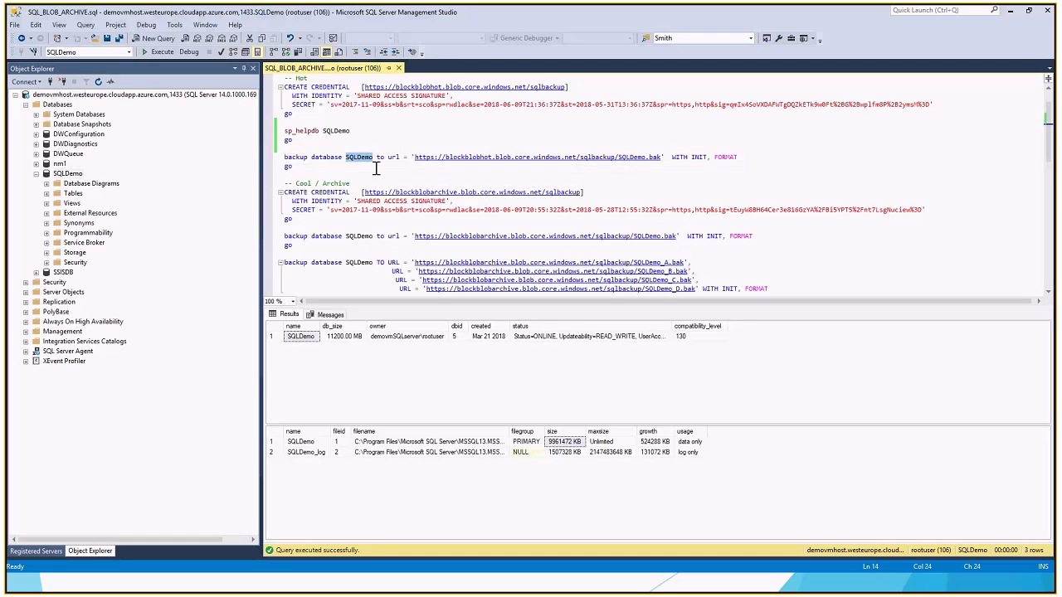
pyautogui.doubleClick(393, 157)
# Compare the Hot credential's URL with the backup URL, checking the storage account, container and SQLDemo.bak file name
pyautogui.doubleClick(397, 91)
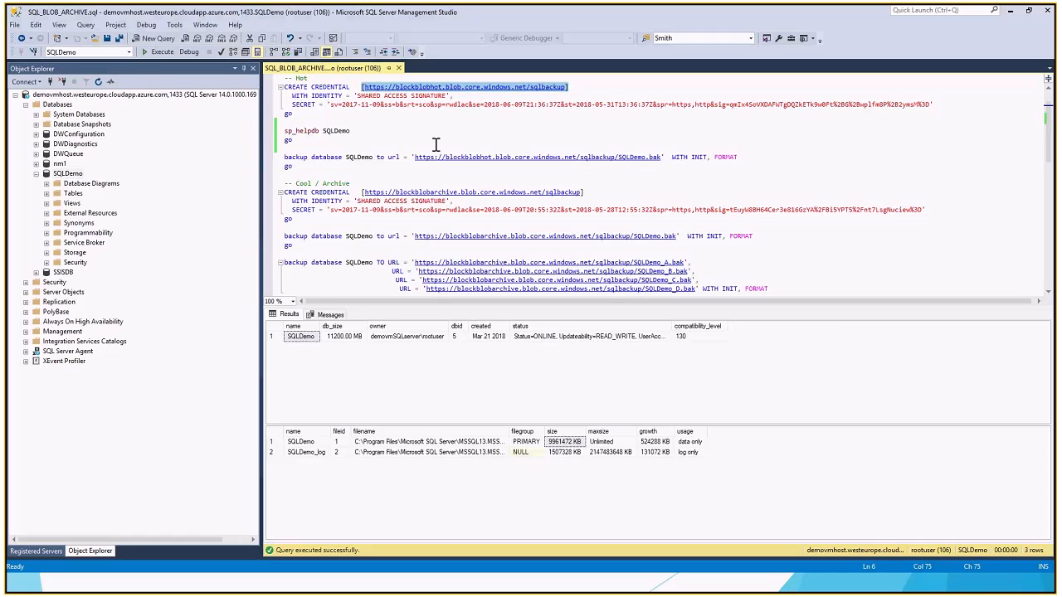
pyautogui.click(469, 150)
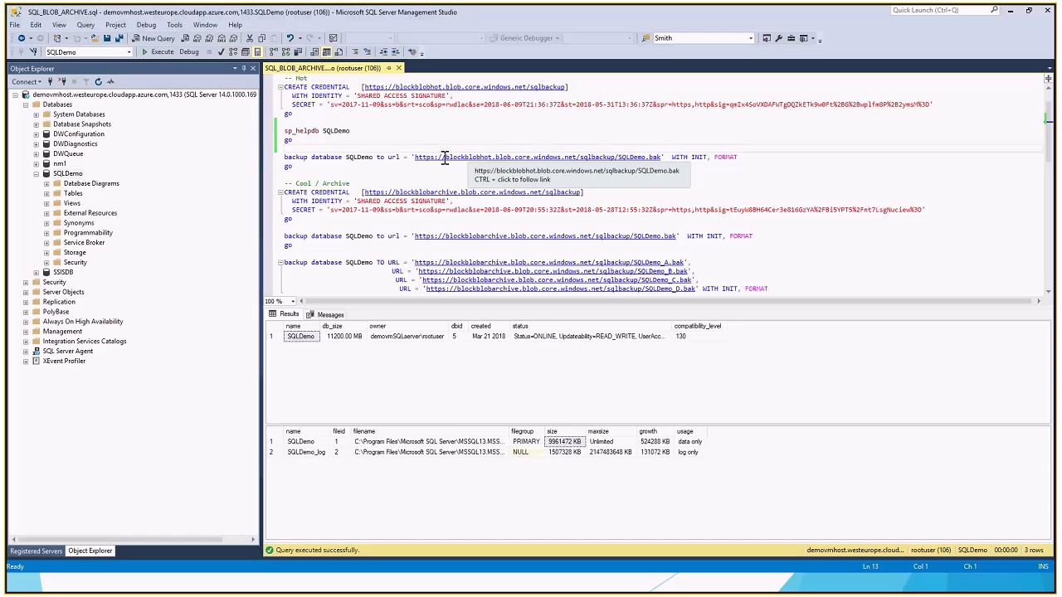
pyautogui.moveTo(445, 157); pyautogui.dragTo(492, 159)
pyautogui.click(484, 159)
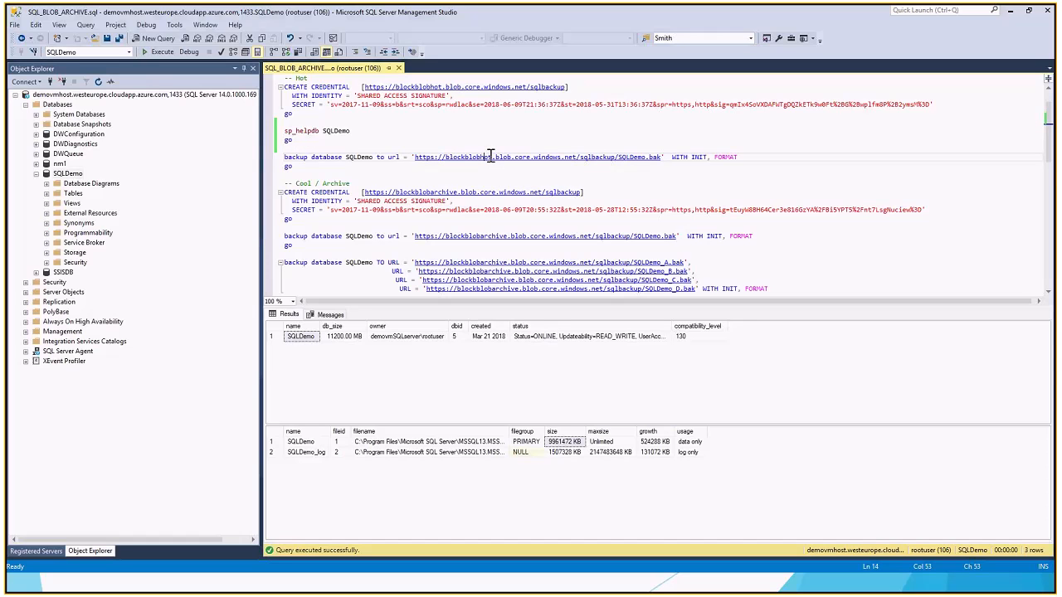
pyautogui.click(636, 159)
pyautogui.moveTo(579, 160); pyautogui.dragTo(661, 157)
pyautogui.press('Down')
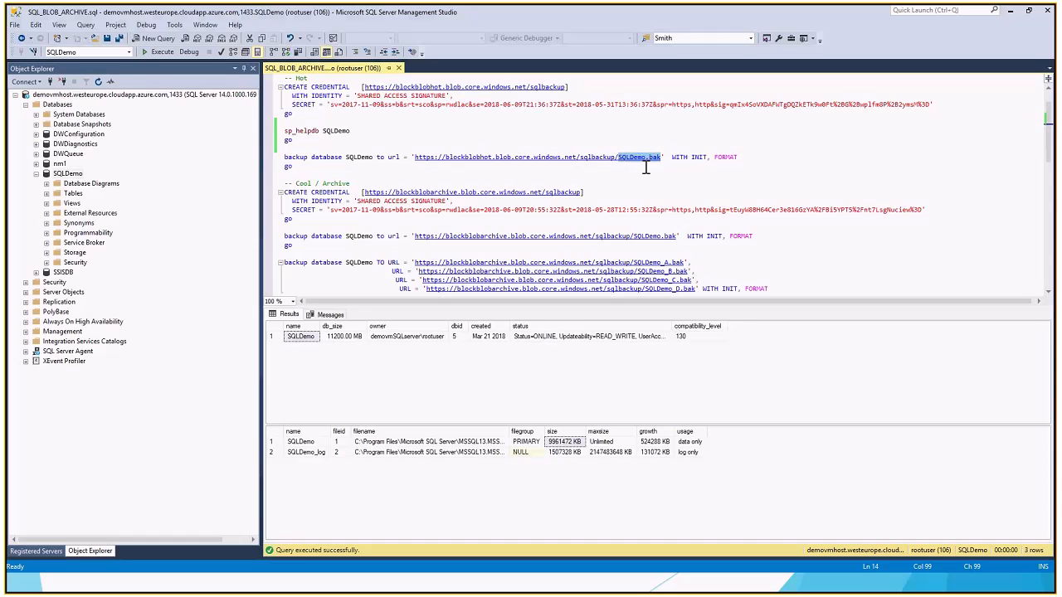
pyautogui.press('Down')
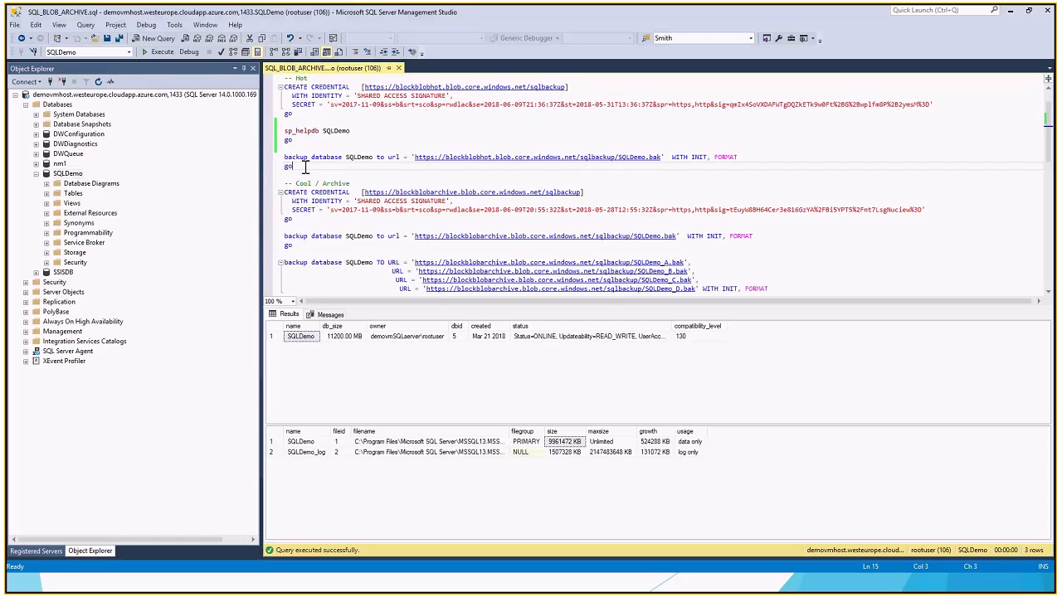
# Execute only the SQLDemo backup statement that targets SQLDemo.bak in the blockblobhot sqlbackup container, WITH INIT, FORMAT
pyautogui.moveTo(305, 167); pyautogui.dragTo(283, 157)
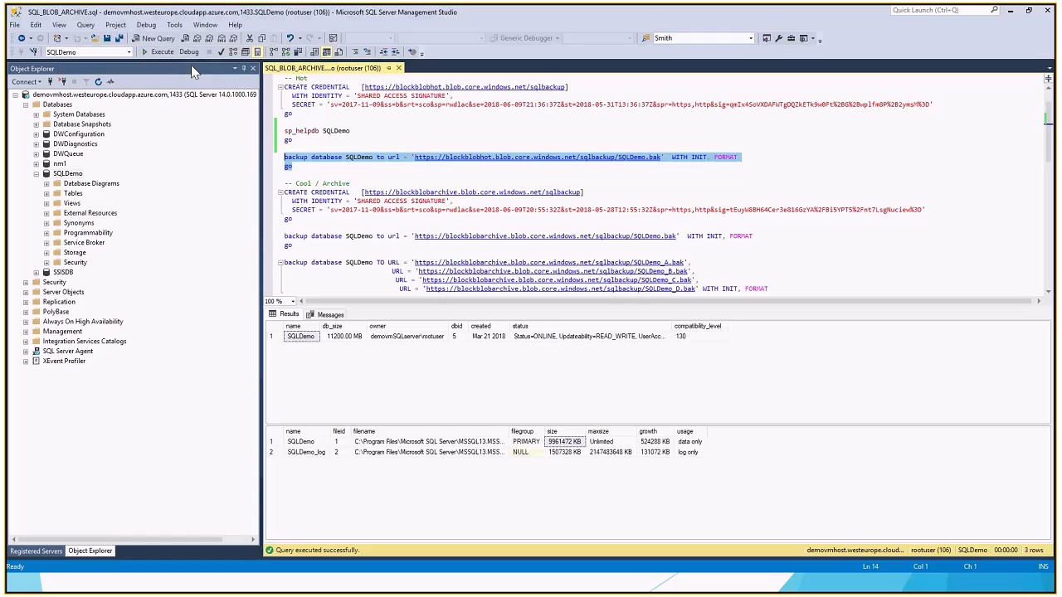
pyautogui.click(162, 53)
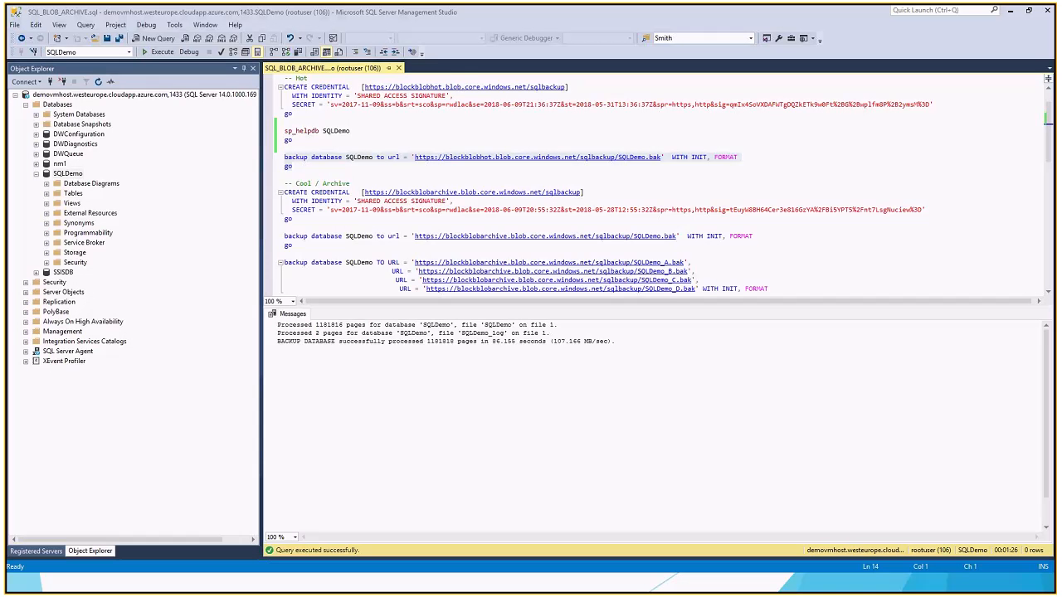
pyautogui.click(600, 379)
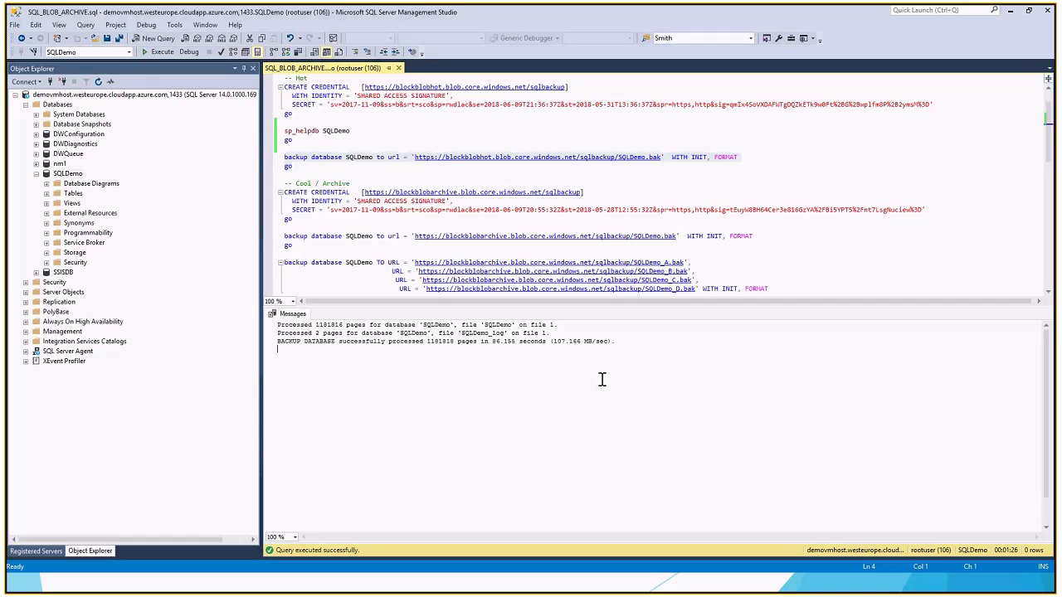
# Review the completion messages and elapsed time of the hot storage backup
pyautogui.moveTo(623, 350); pyautogui.dragTo(275, 324)
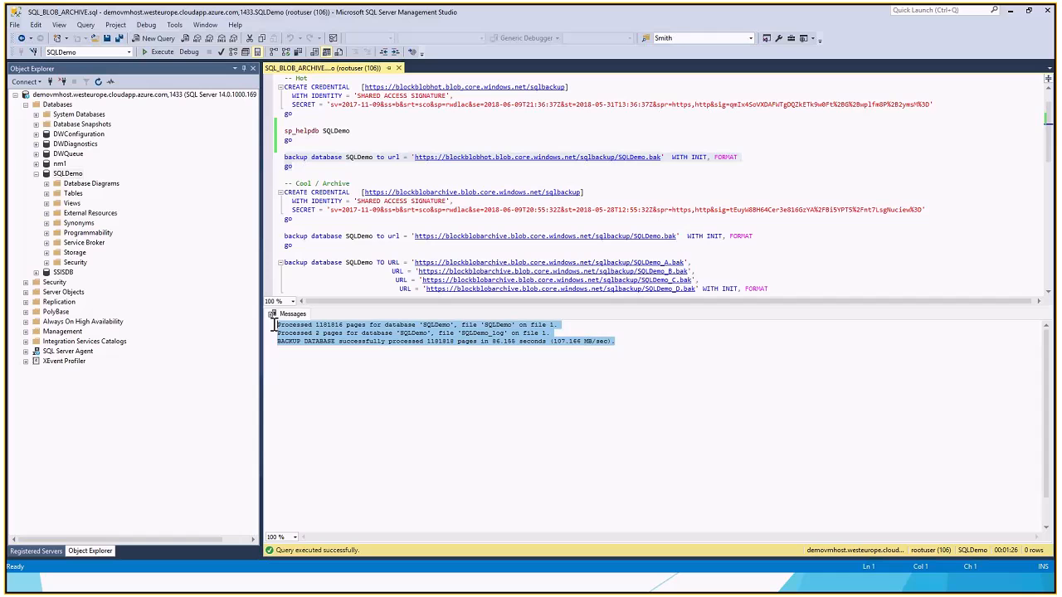
pyautogui.click(386, 376)
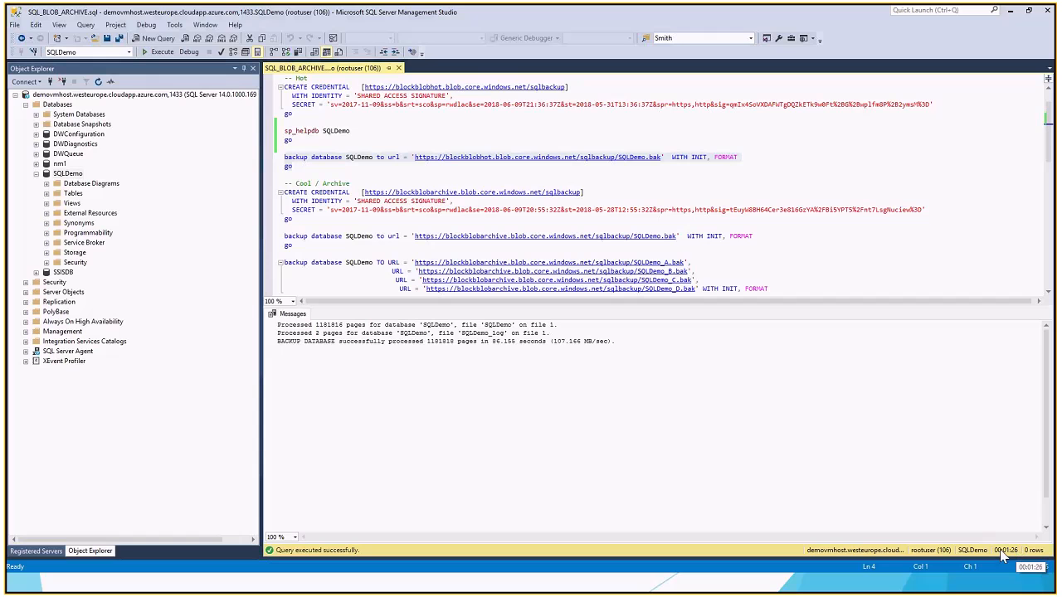
pyautogui.click(605, 176)
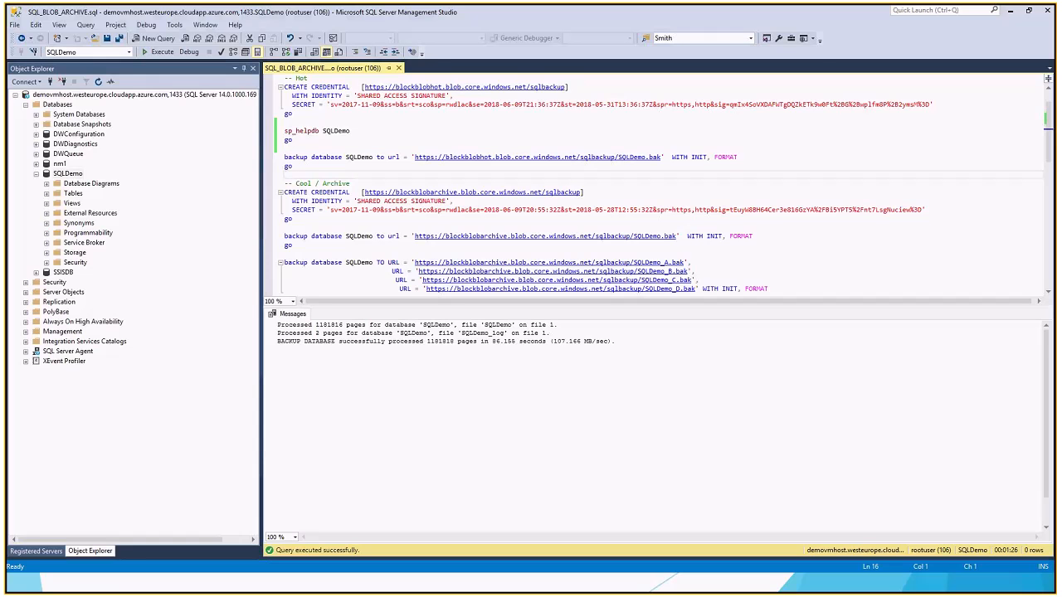
# Switch to the Azure portal and open the sqlbackup container of the blockblobhot storage account to check the backup file
pyautogui.hotkey('alt', 'Tab')
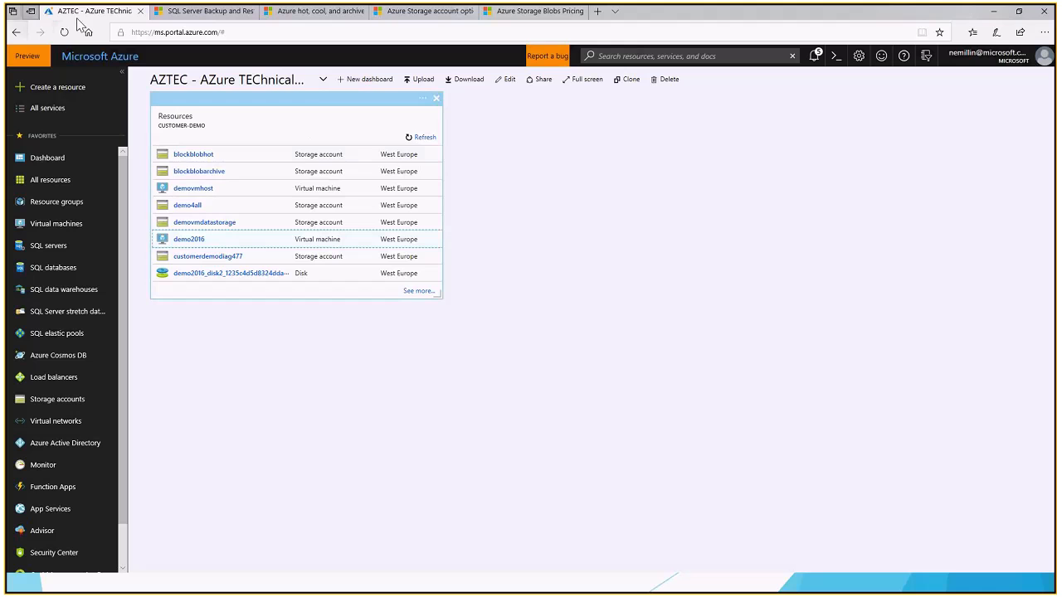
pyautogui.click(193, 157)
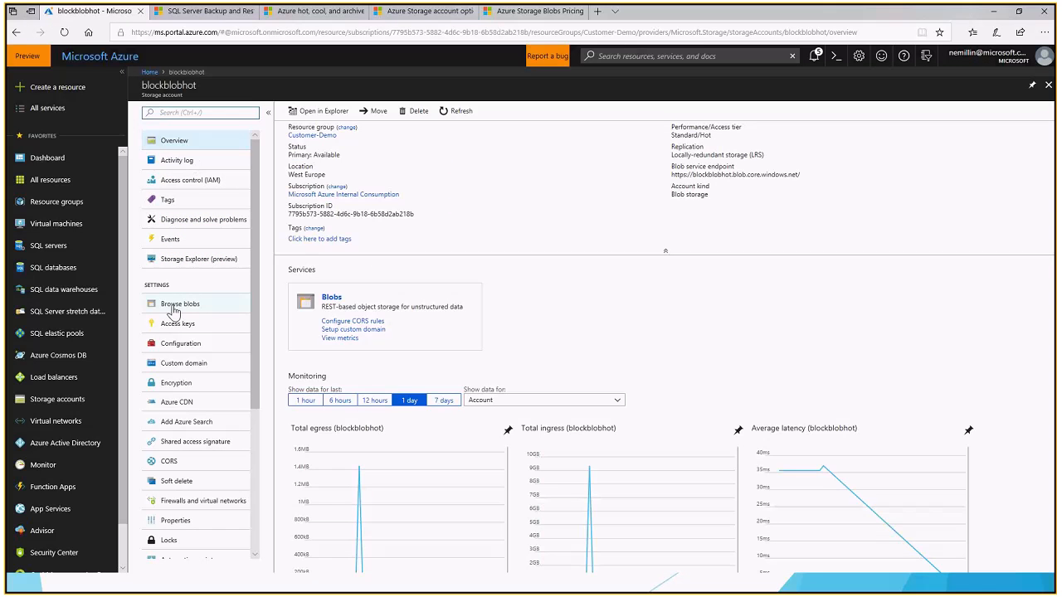
pyautogui.click(173, 311)
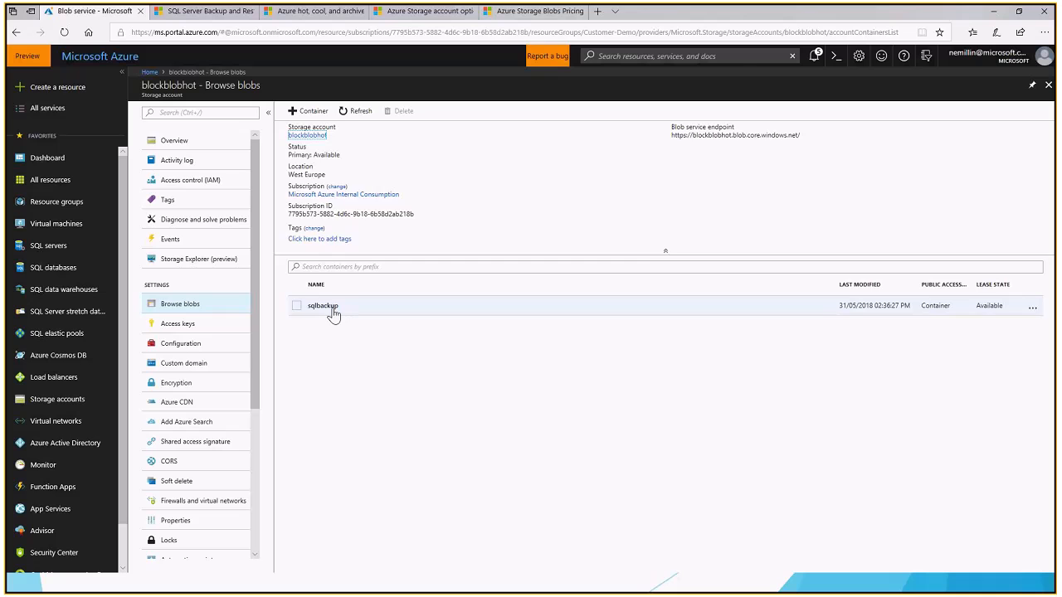
pyautogui.click(334, 310)
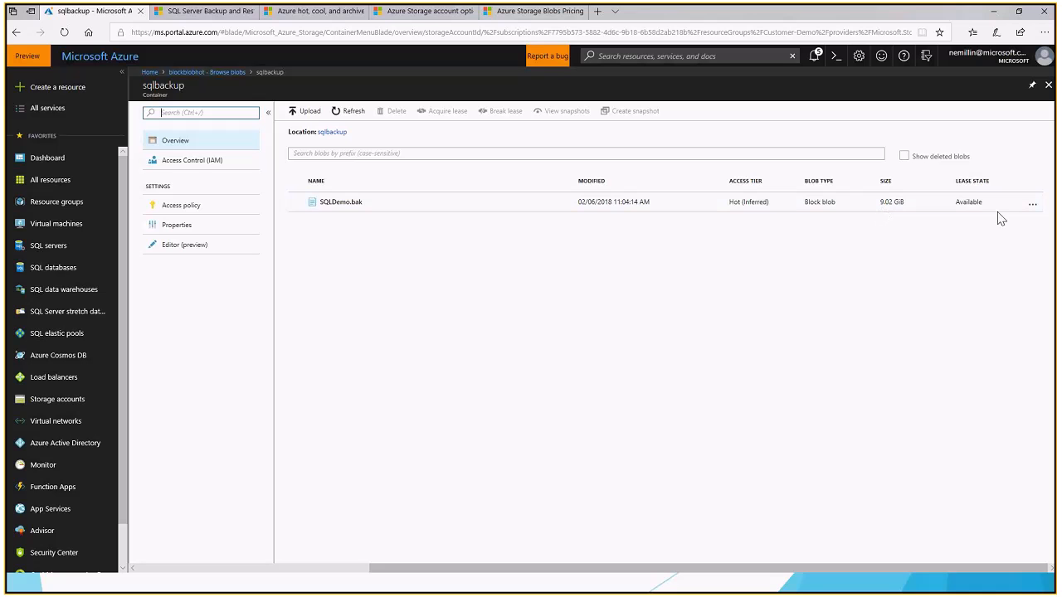
# Open the blob properties of SQLDemo.bak and examine the available access tier options without changing the tier
pyautogui.click(1031, 204)
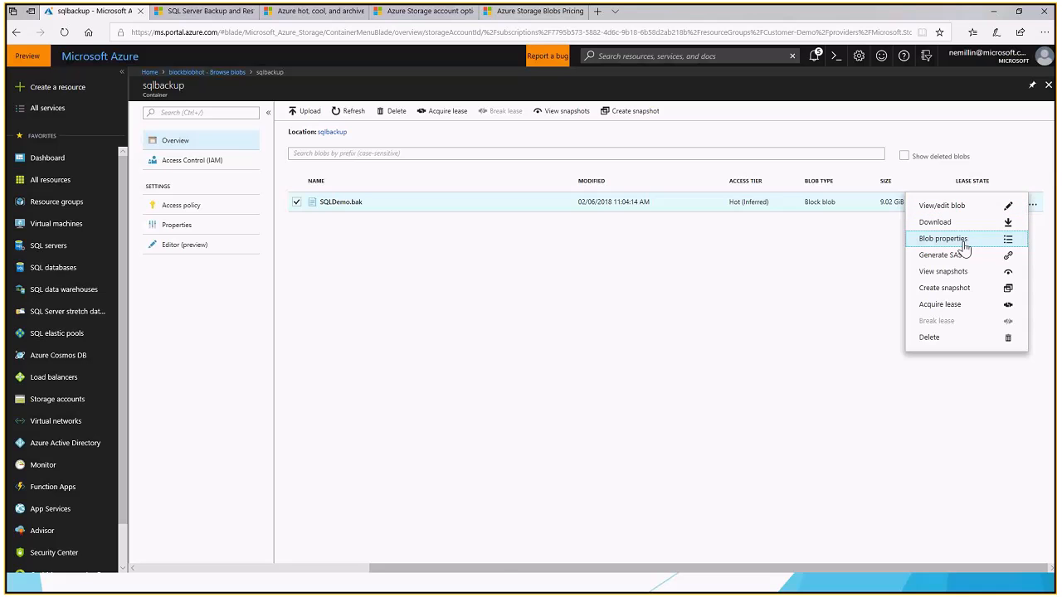
pyautogui.click(964, 240)
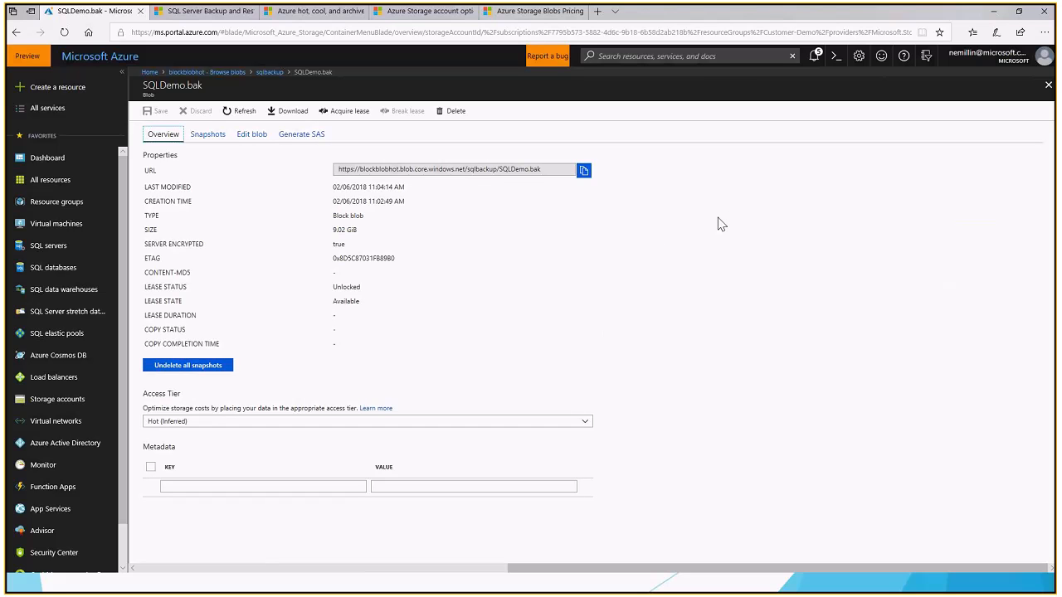
pyautogui.click(585, 423)
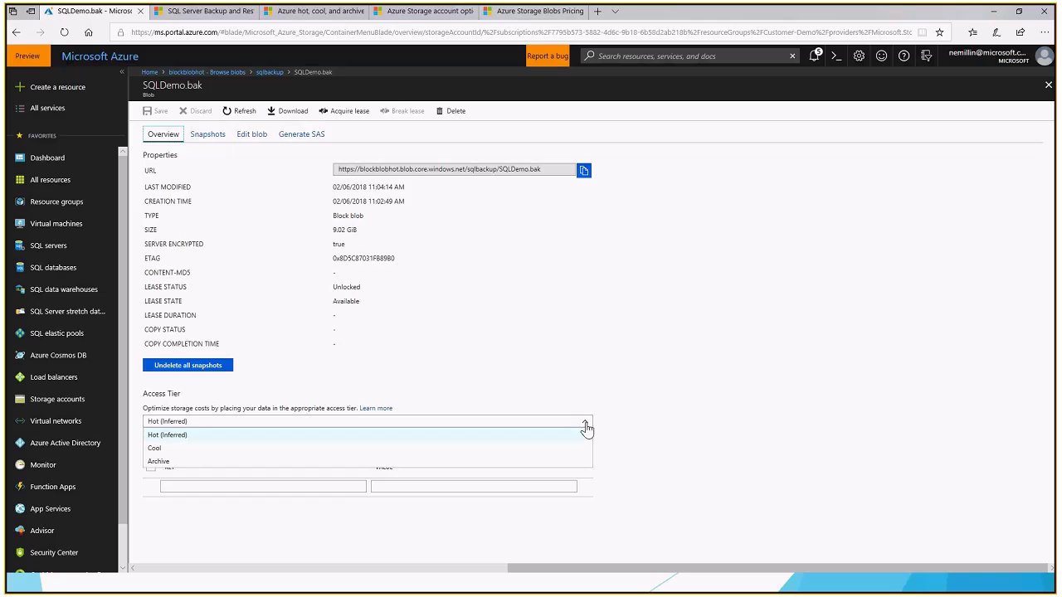
pyautogui.tripleClick(142, 395)
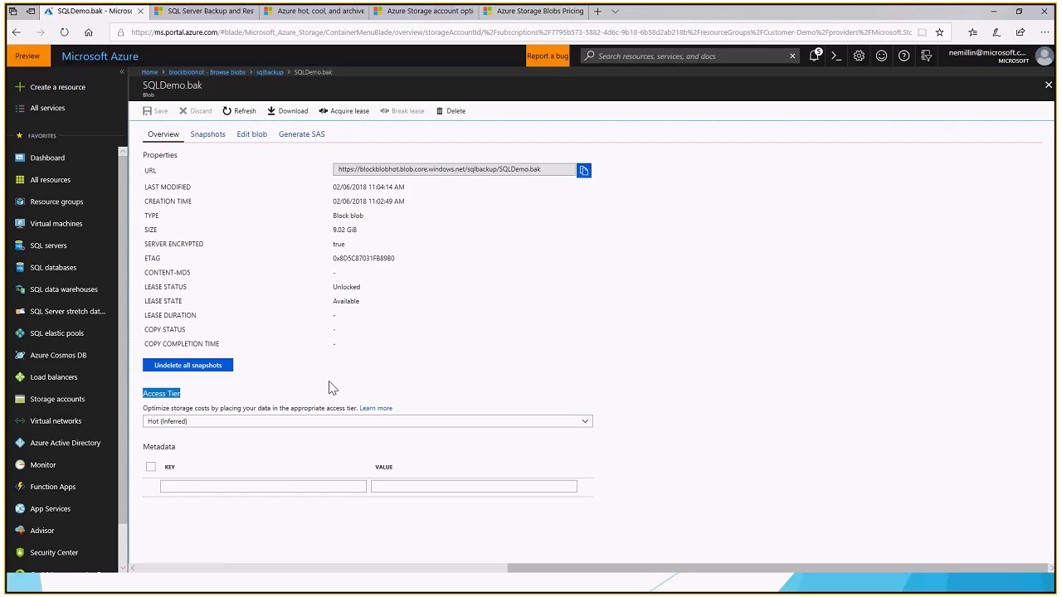
pyautogui.click(585, 425)
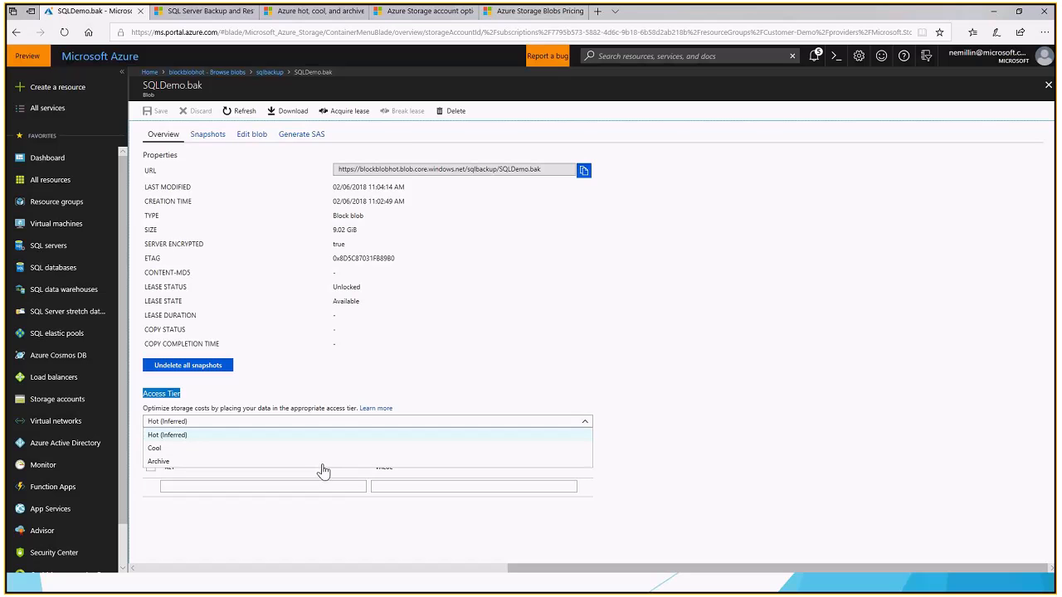
pyautogui.click(618, 304)
# Close the SQLDemo.bak, sqlbackup and blockblobhot pages and switch back to SQL Server Management Studio
pyautogui.click(1047, 84)
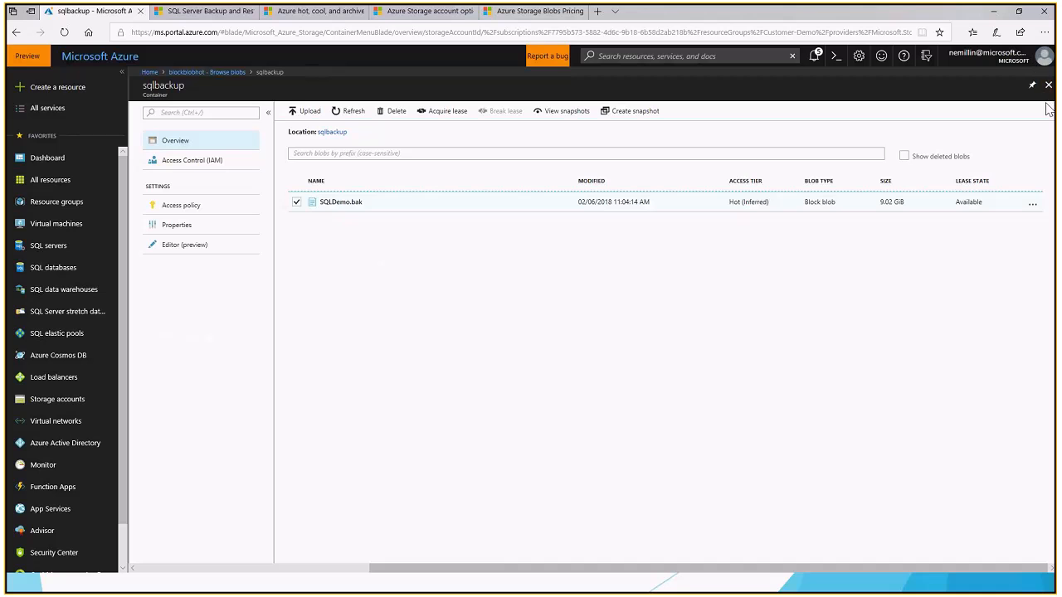
pyautogui.click(1047, 85)
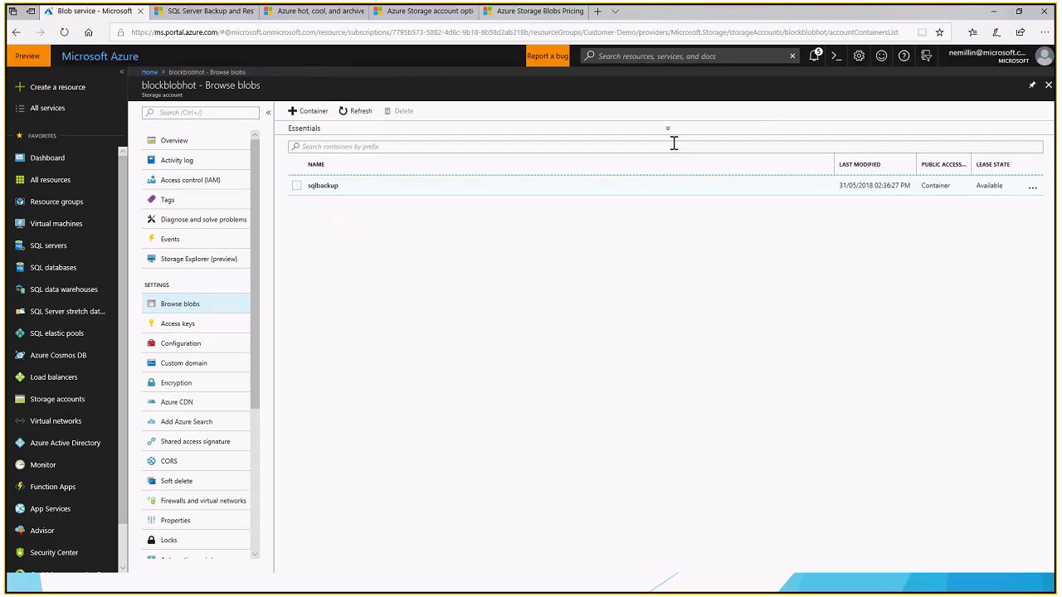
pyautogui.click(1048, 85)
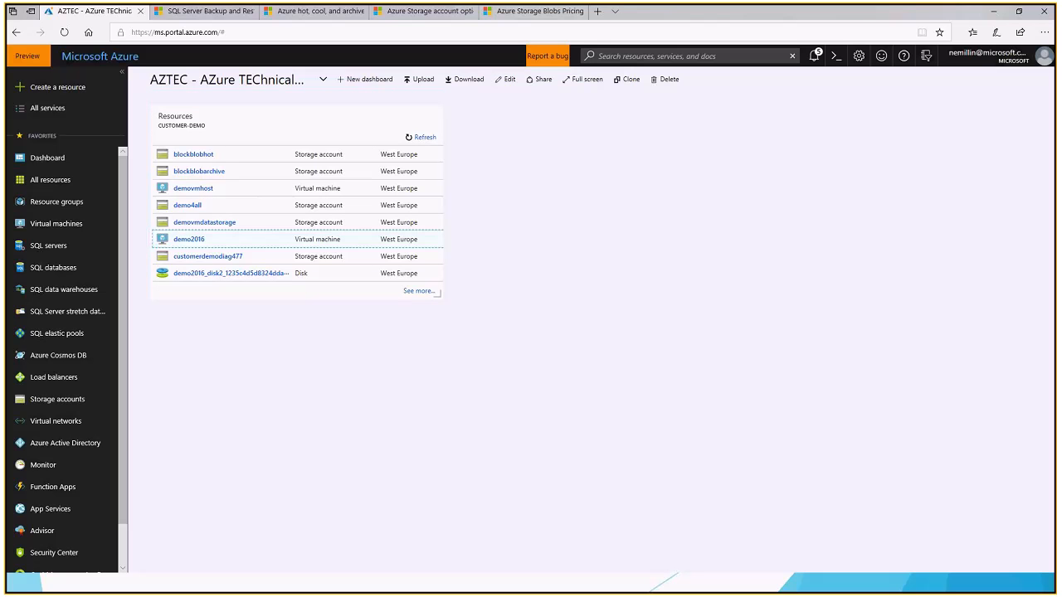
pyautogui.hotkey('alt', 'Tab')
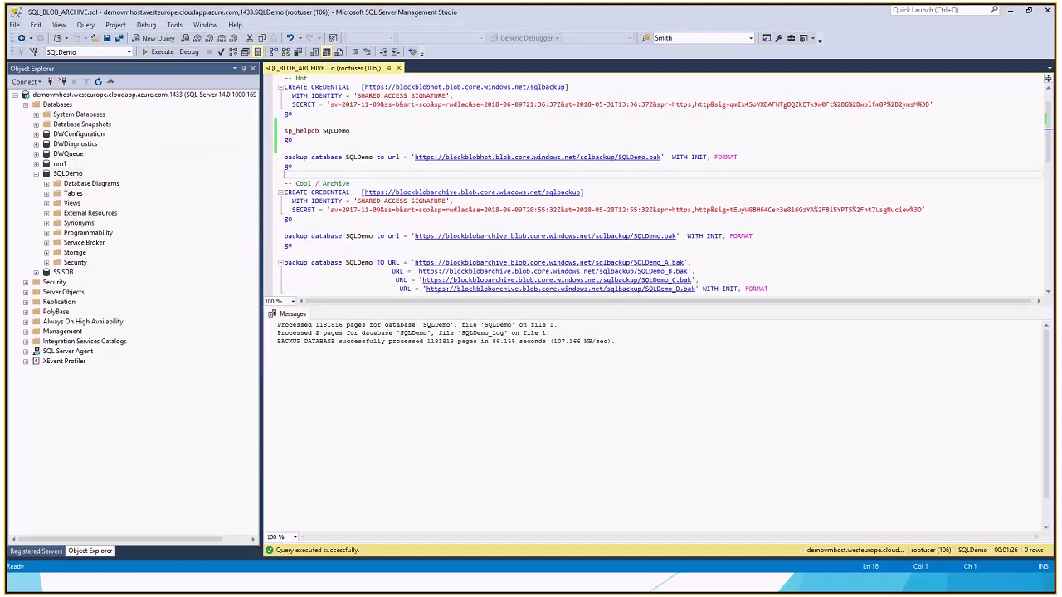
# Review the single-file Cool / Archive backup statement, highlighting the SQLDemo database, the url keyword, the blockblobarchive account and the SQLDemo.bak file name
pyautogui.click(315, 228)
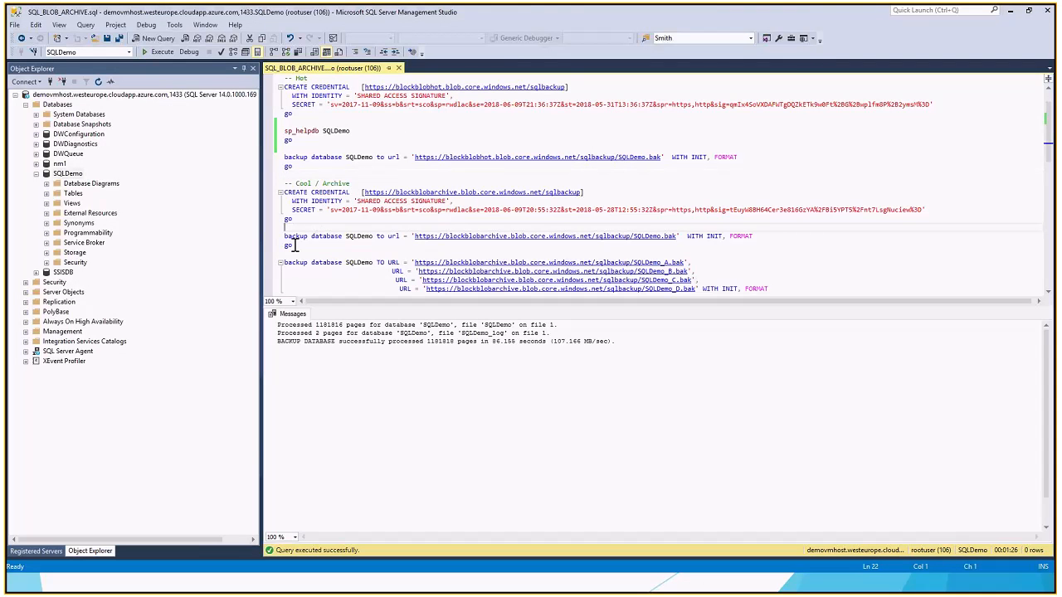
pyautogui.doubleClick(360, 236)
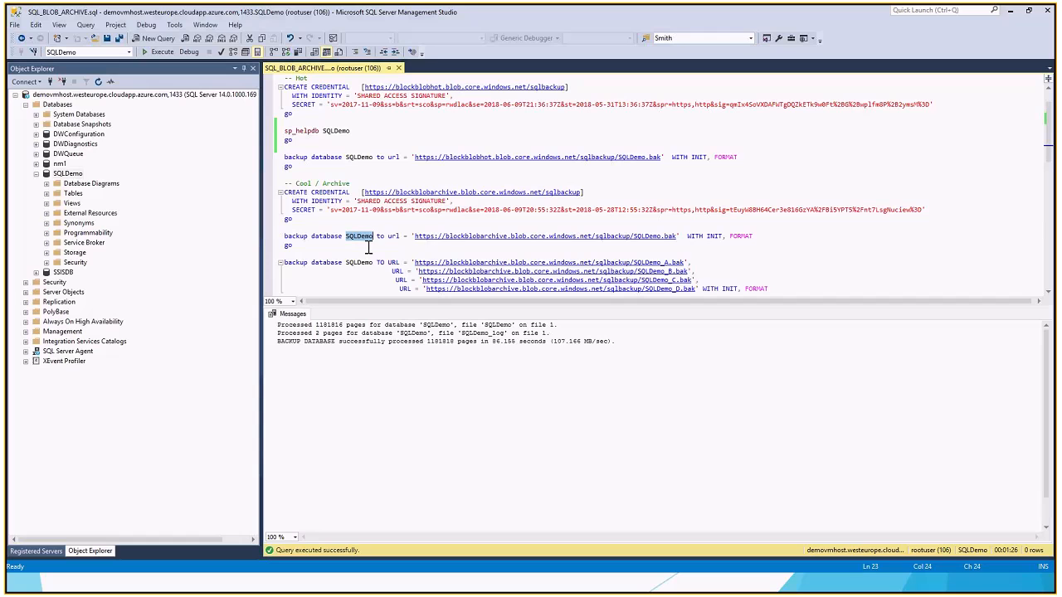
pyautogui.click(391, 236)
pyautogui.doubleClick(391, 237)
pyautogui.click(446, 238)
pyautogui.moveTo(445, 237); pyautogui.dragTo(509, 235)
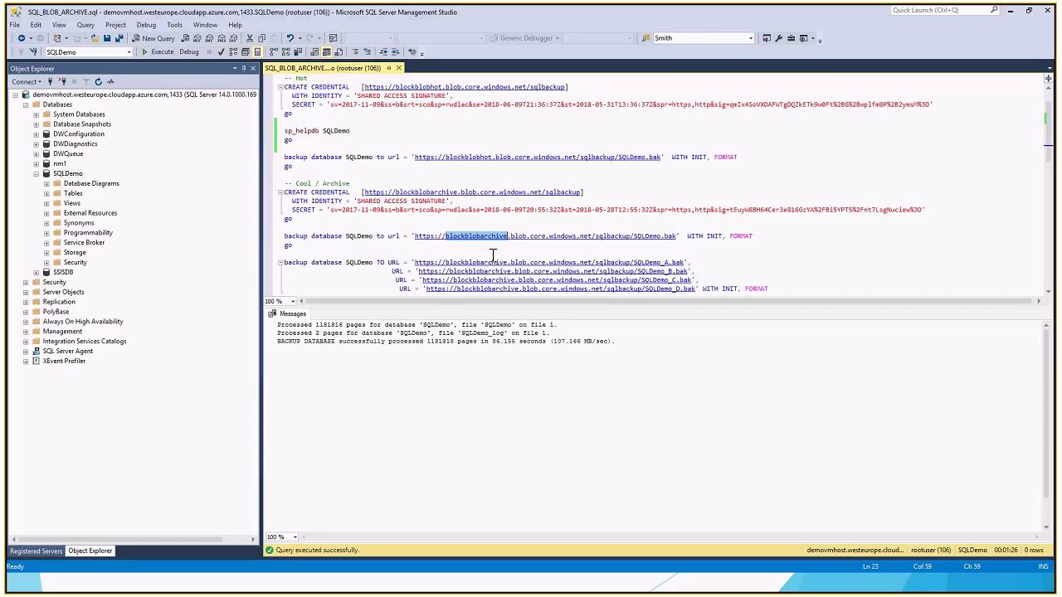
pyautogui.moveTo(633, 237); pyautogui.dragTo(659, 237)
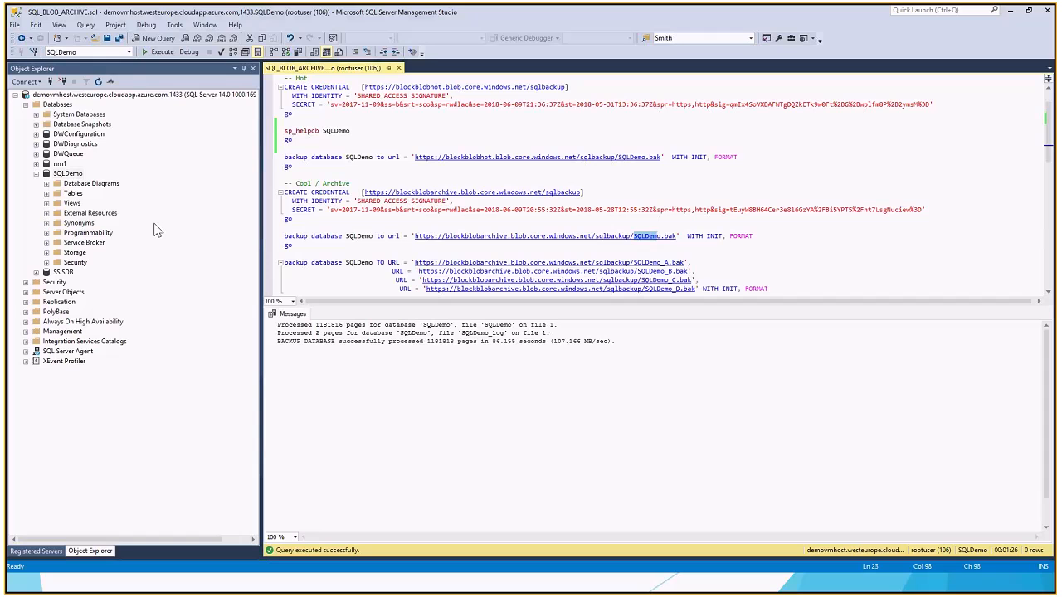
# Examine the striped Cool / Archive backup statement and its four target files, SQLDemo_A.bak through SQLDemo_D.bak
pyautogui.scroll(-1, 1049, 298)
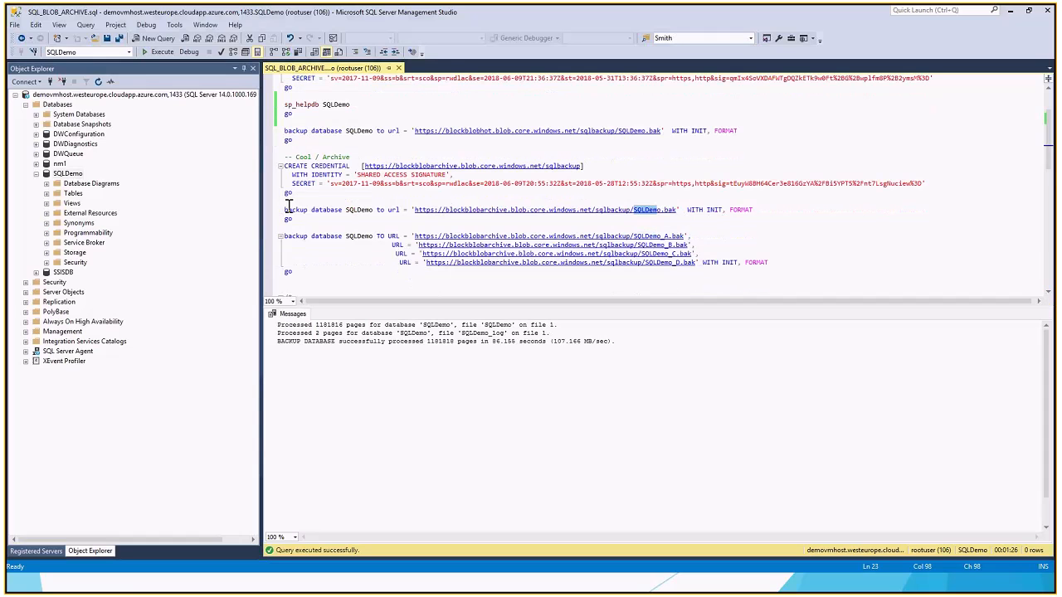
pyautogui.click(296, 228)
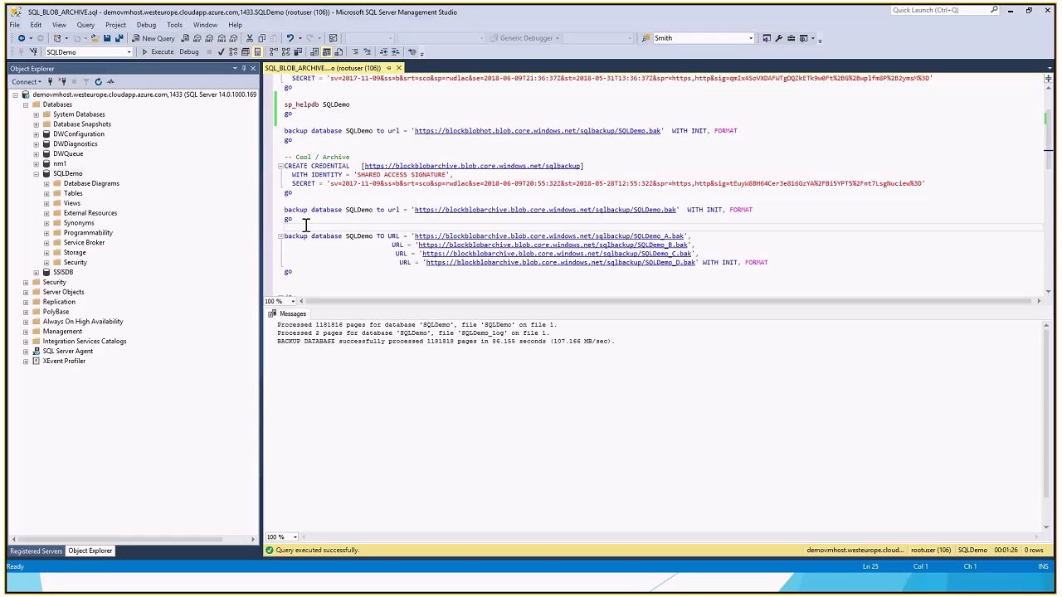
pyautogui.click(352, 254)
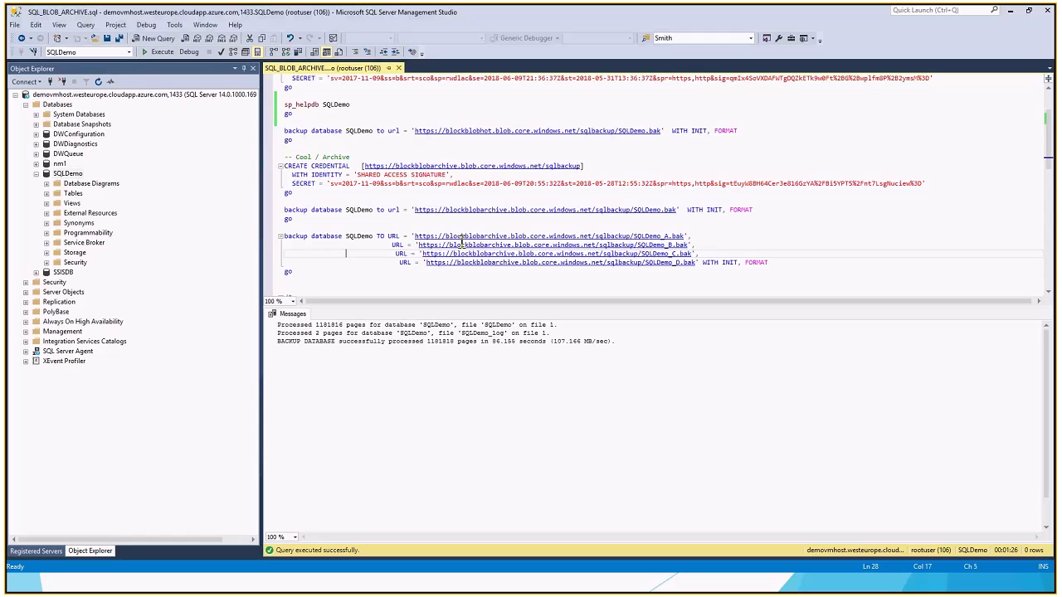
pyautogui.moveTo(633, 236); pyautogui.dragTo(670, 237)
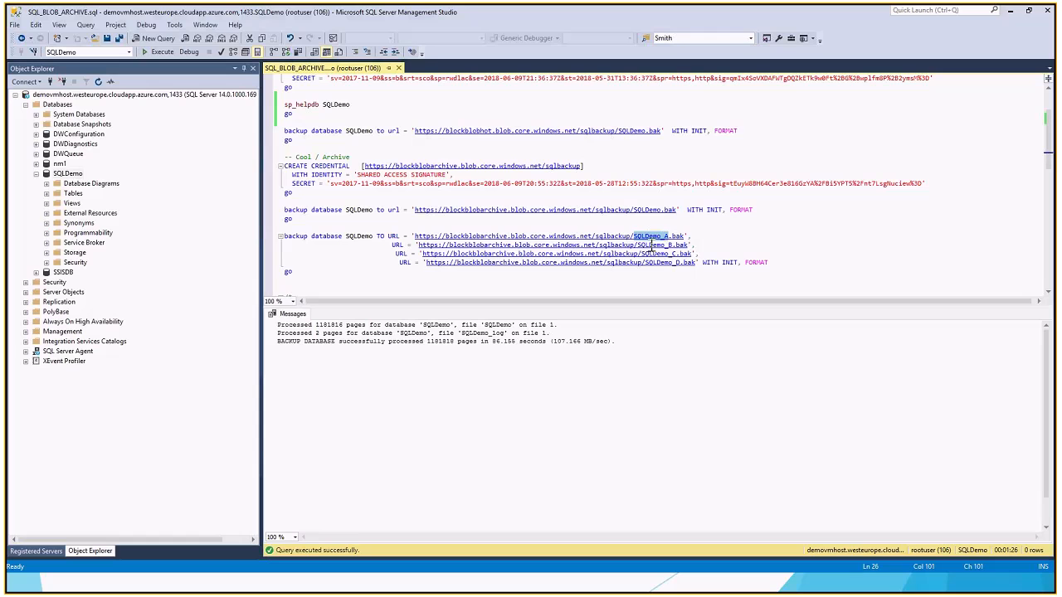
pyautogui.click(669, 246)
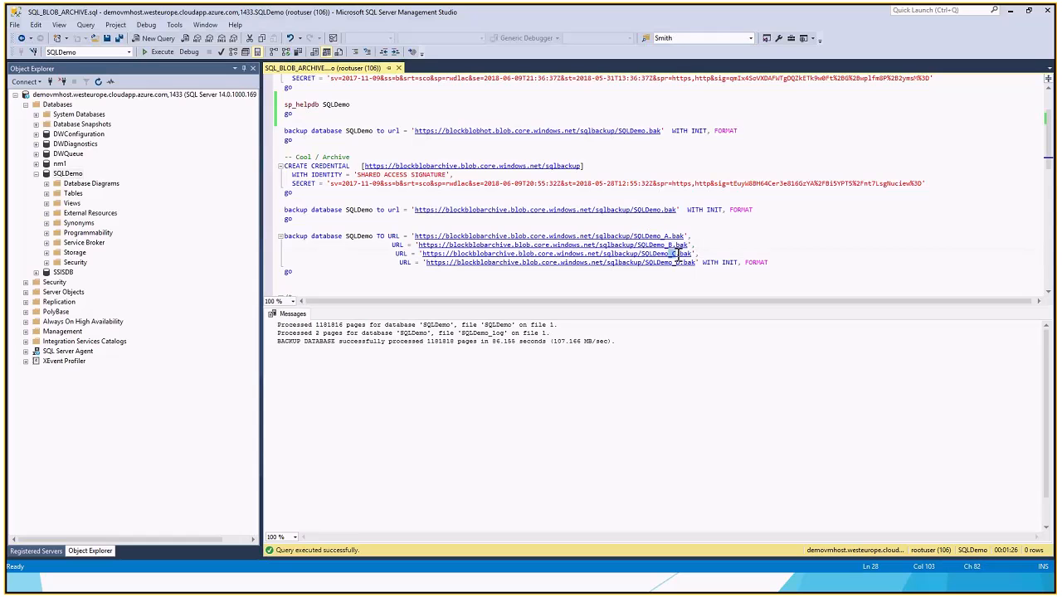
pyautogui.click(672, 264)
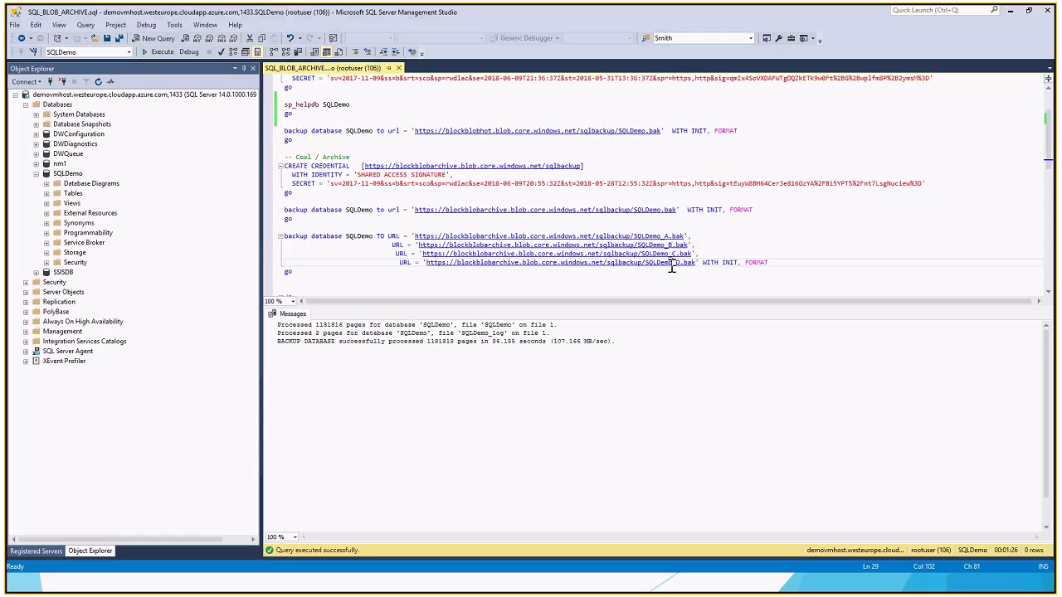
pyautogui.click(713, 242)
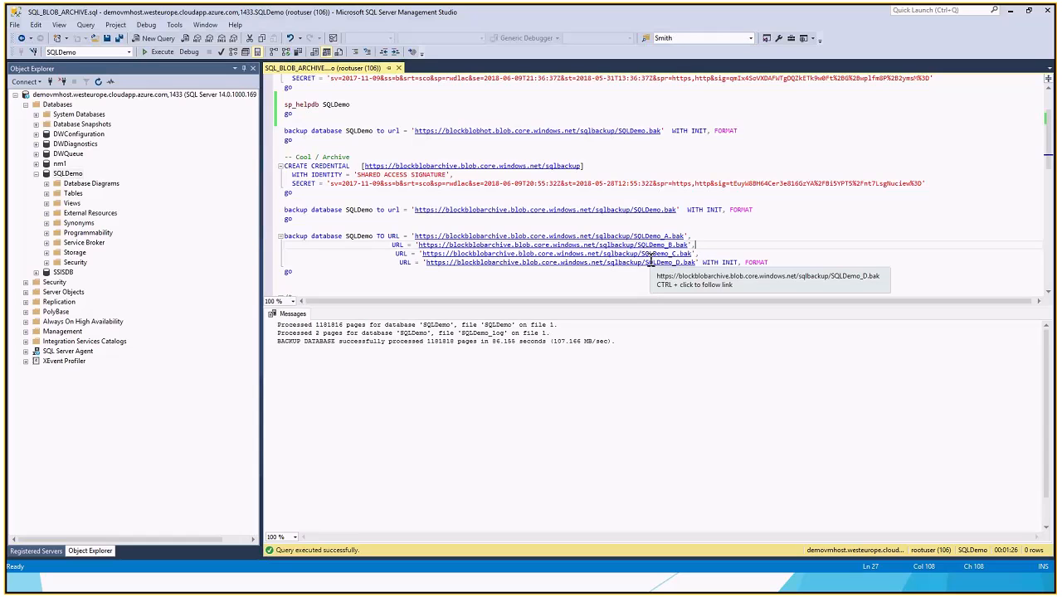
pyautogui.click(439, 226)
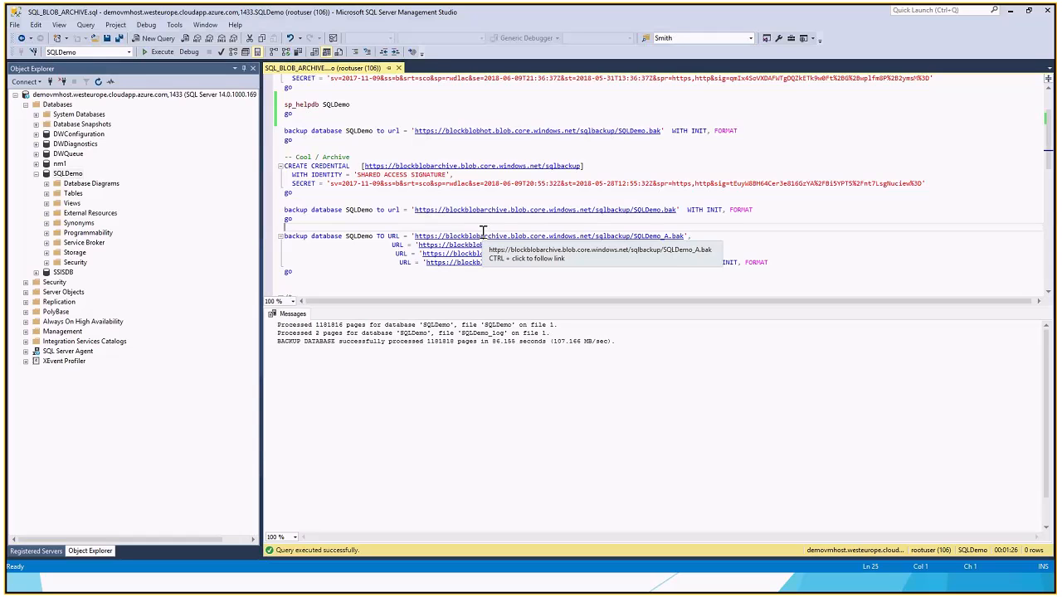
# Execute only the SQLDemo backup statement that targets SQLDemo.bak in the blockblobarchive sqlbackup container, WITH INIT, FORMAT, and review the completion messages
pyautogui.moveTo(296, 271); pyautogui.dragTo(283, 211)
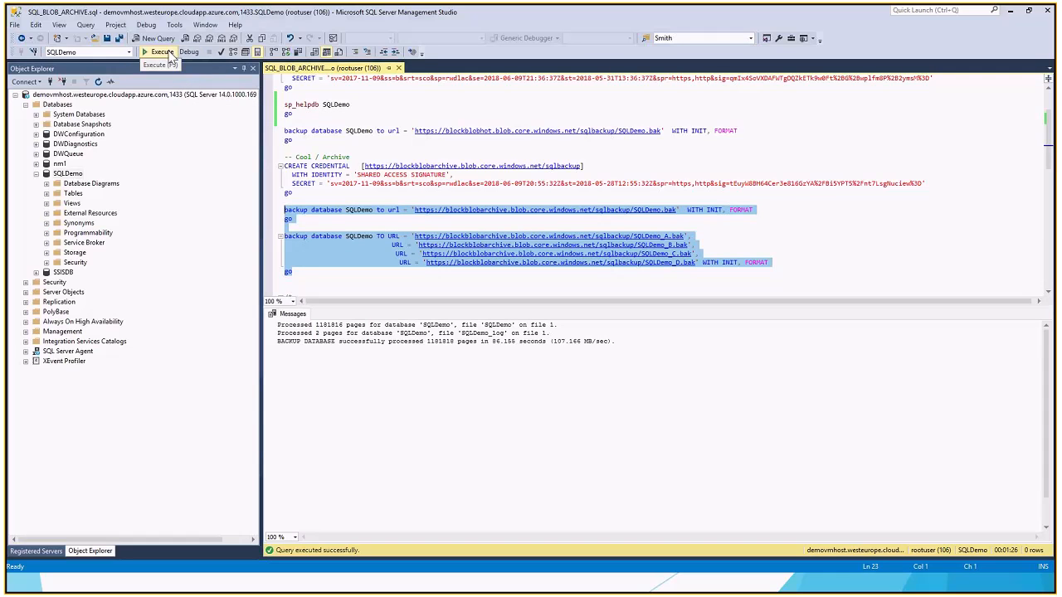
pyautogui.moveTo(334, 219); pyautogui.dragTo(282, 212)
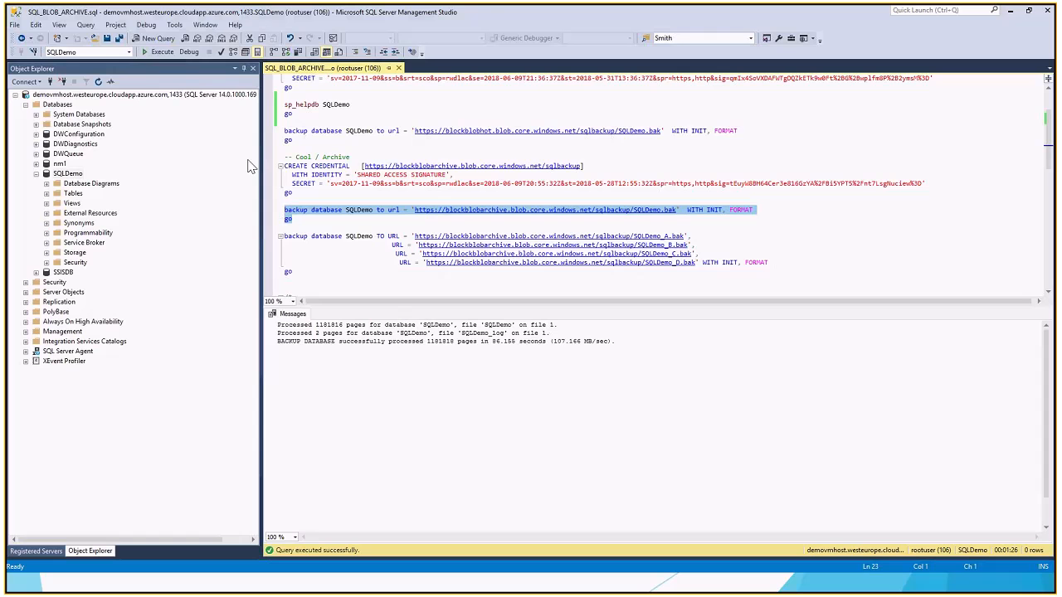
pyautogui.click(158, 53)
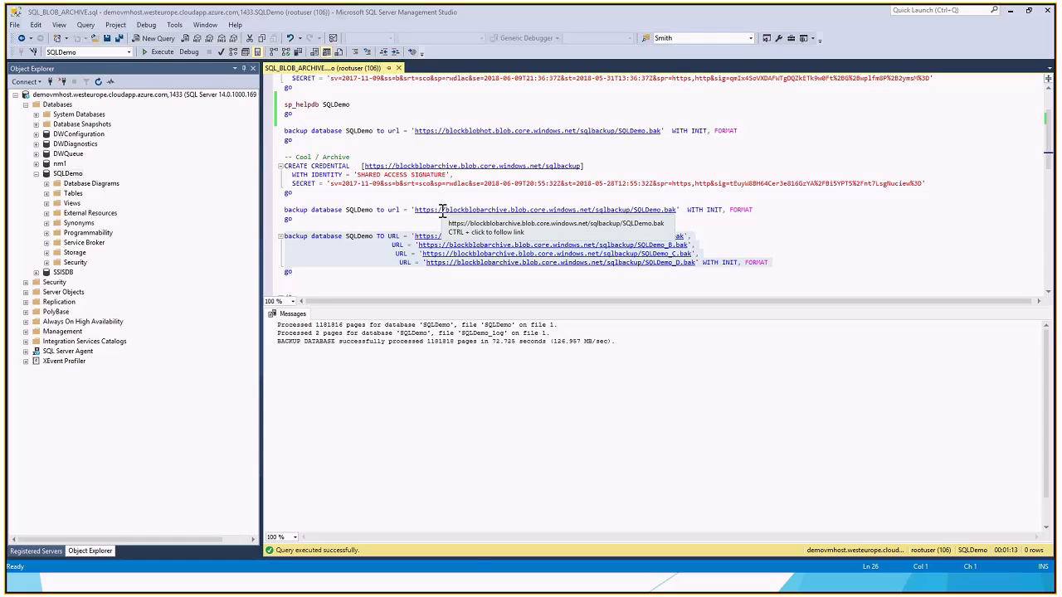
pyautogui.click(611, 342)
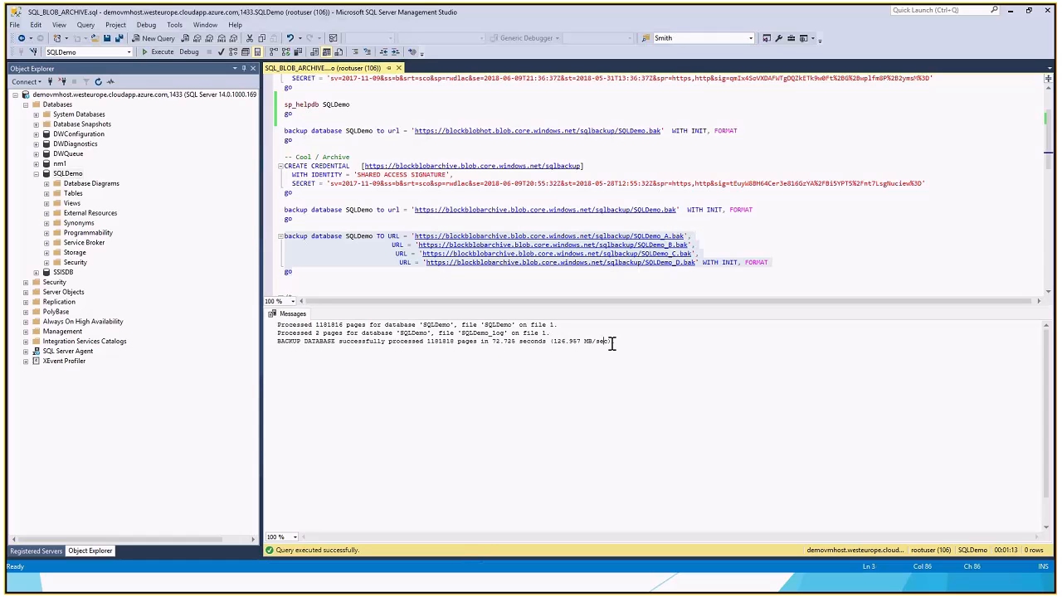
pyautogui.moveTo(611, 342); pyautogui.dragTo(266, 328)
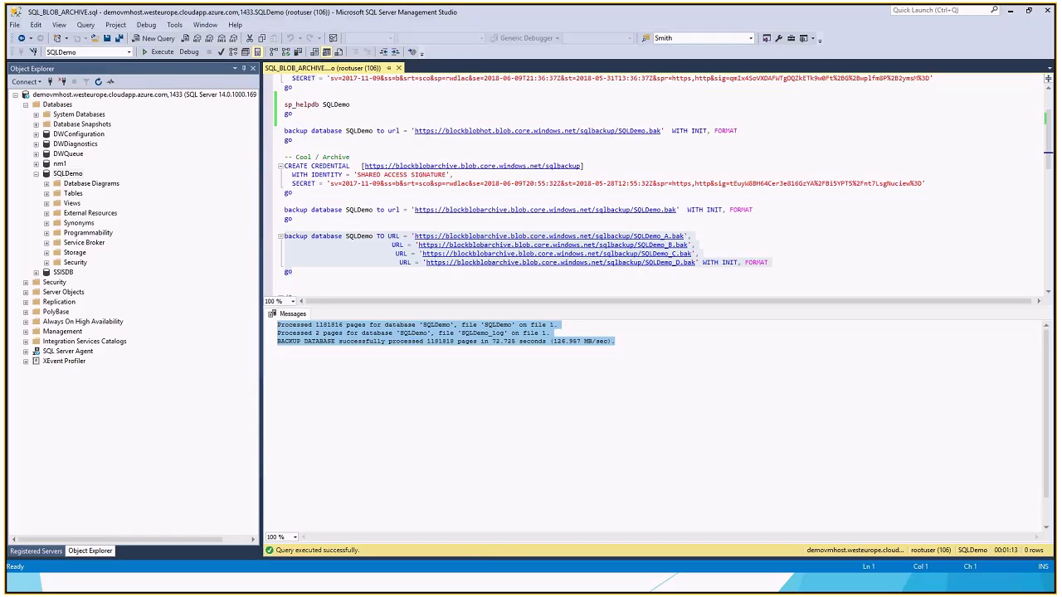
# Switch to the Azure portal, open the sqlbackup container of blockblobarchive and compare the sizes of SQLDemo.bak and the four striped backup files
pyautogui.hotkey('alt', 'Tab')
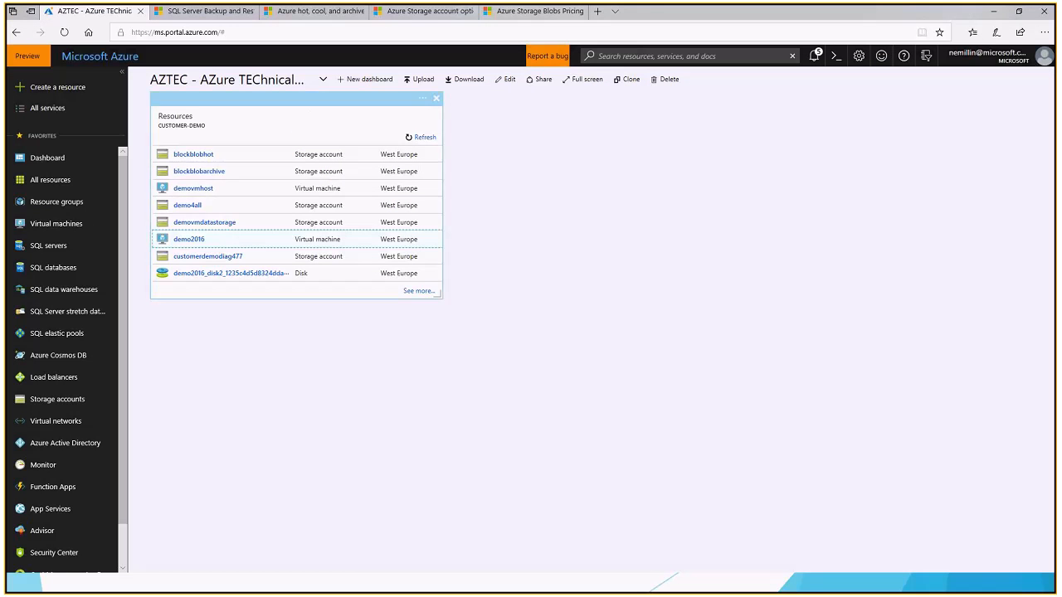
pyautogui.click(197, 173)
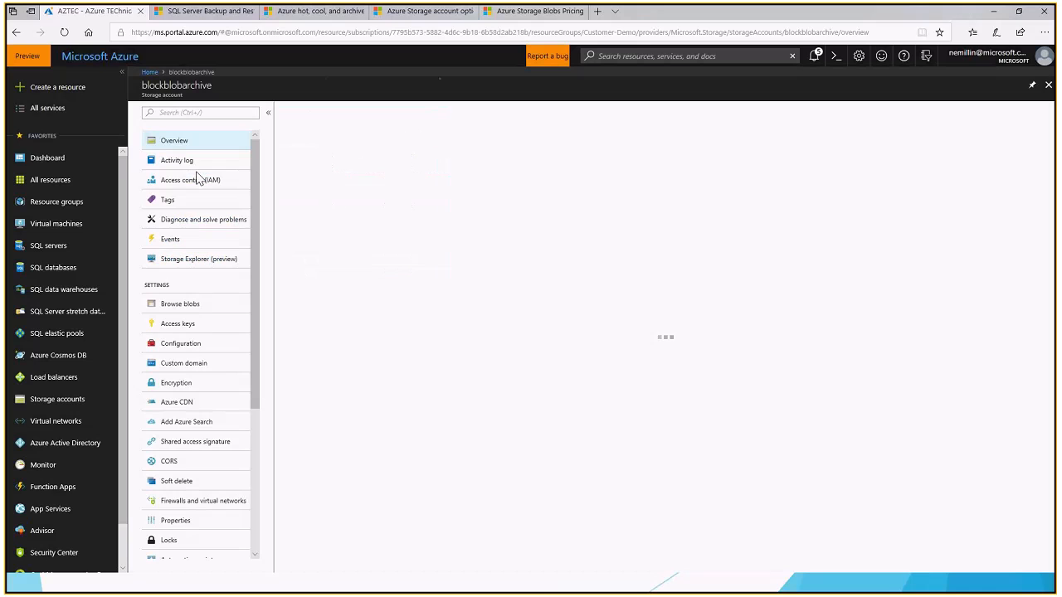
pyautogui.click(179, 305)
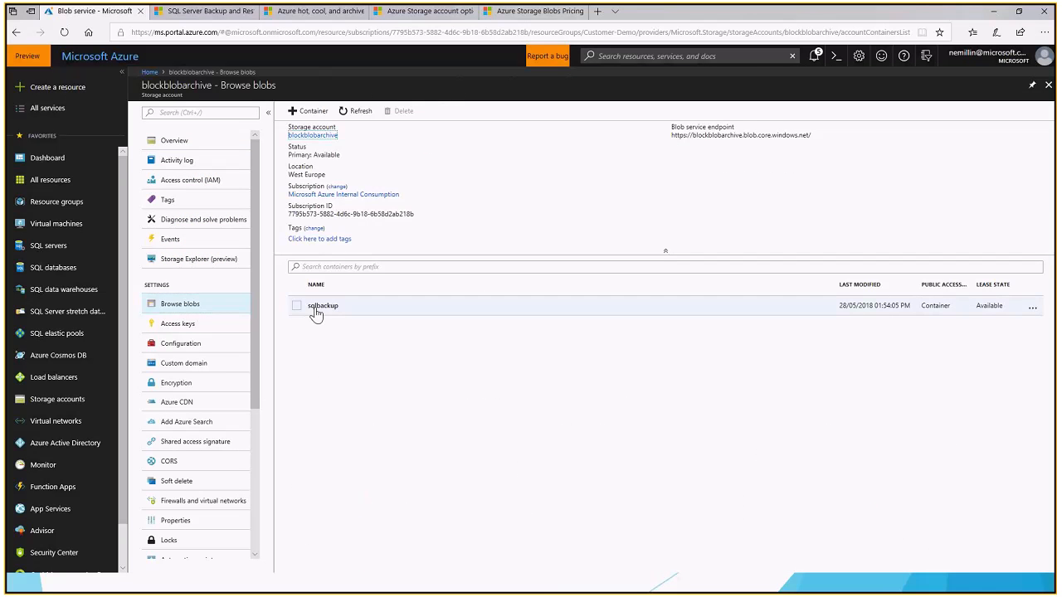
pyautogui.click(315, 307)
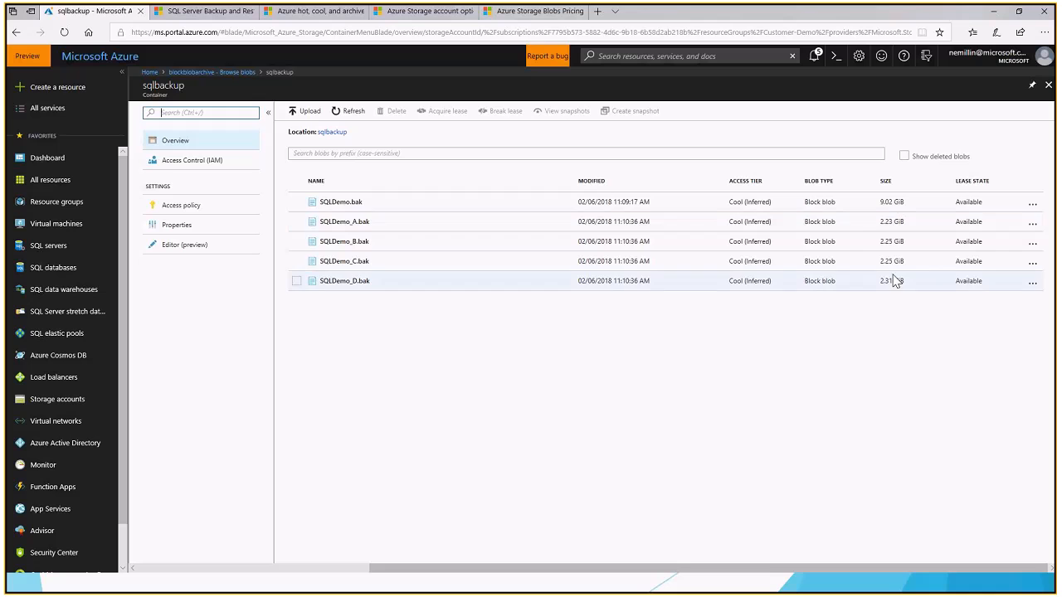
pyautogui.click(893, 222)
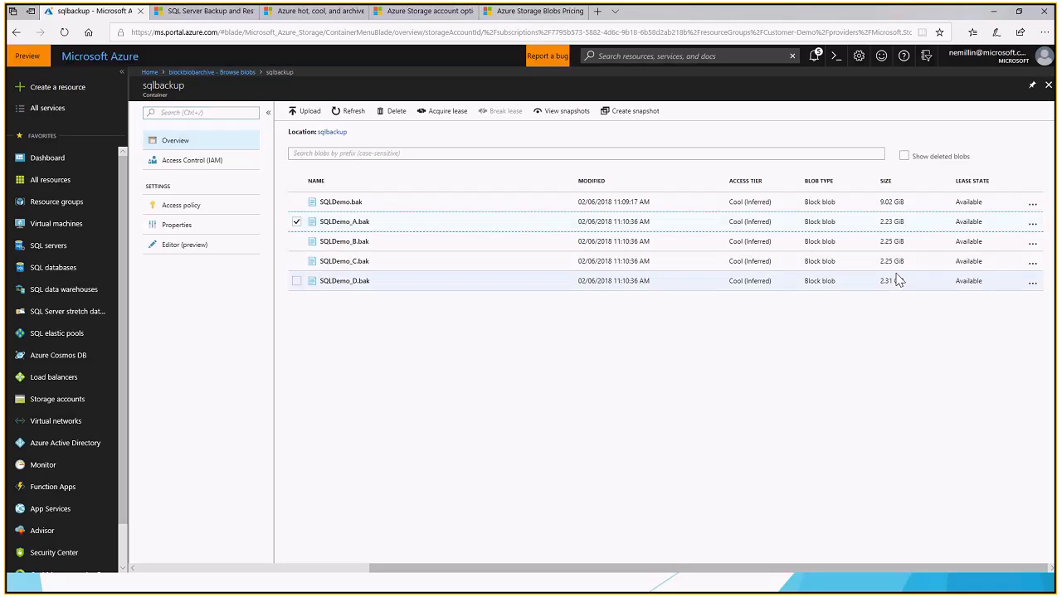
# View the blob properties of SQLDemo.bak and its available access tiers, then close the properties without changing the tier
pyautogui.click(1032, 204)
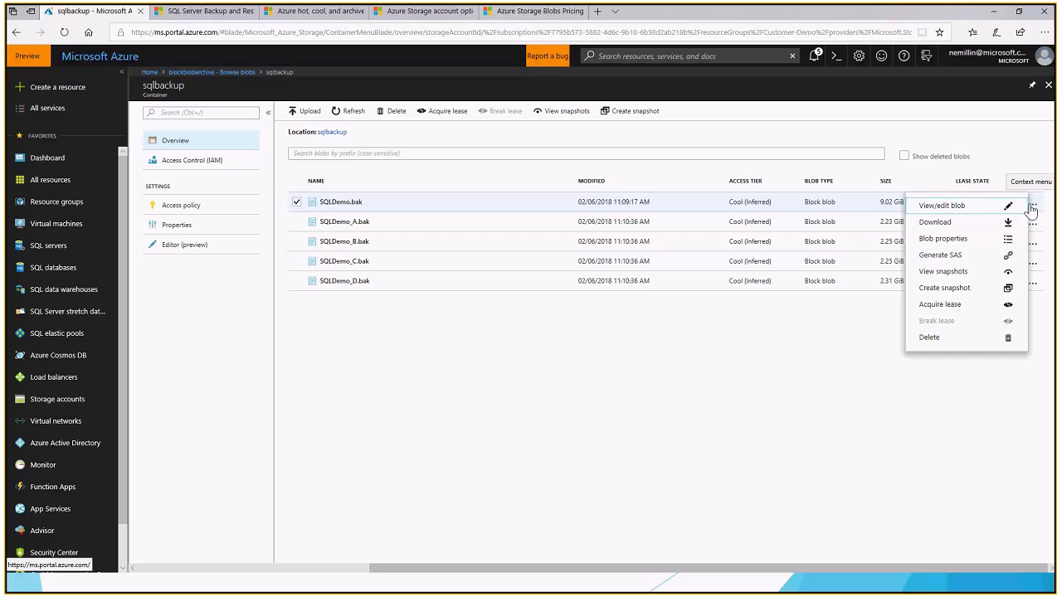
pyautogui.click(943, 240)
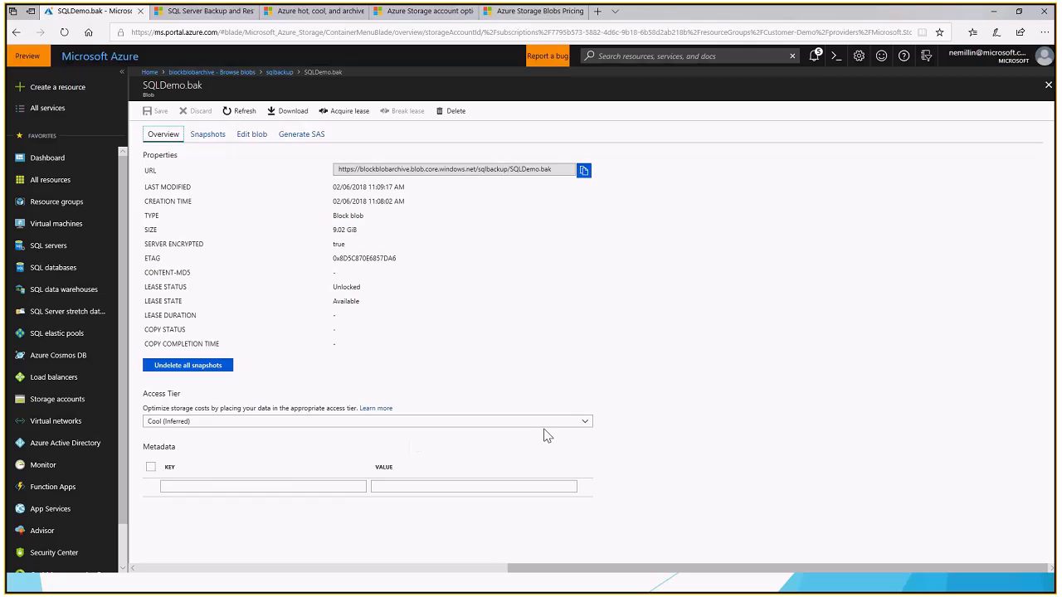
pyautogui.click(585, 425)
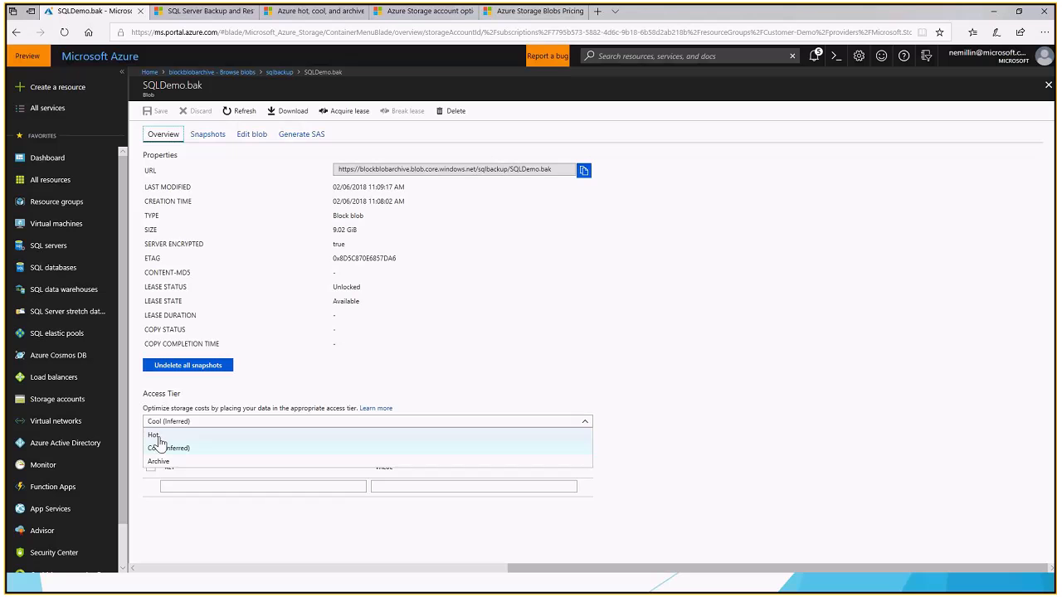
pyautogui.click(1048, 85)
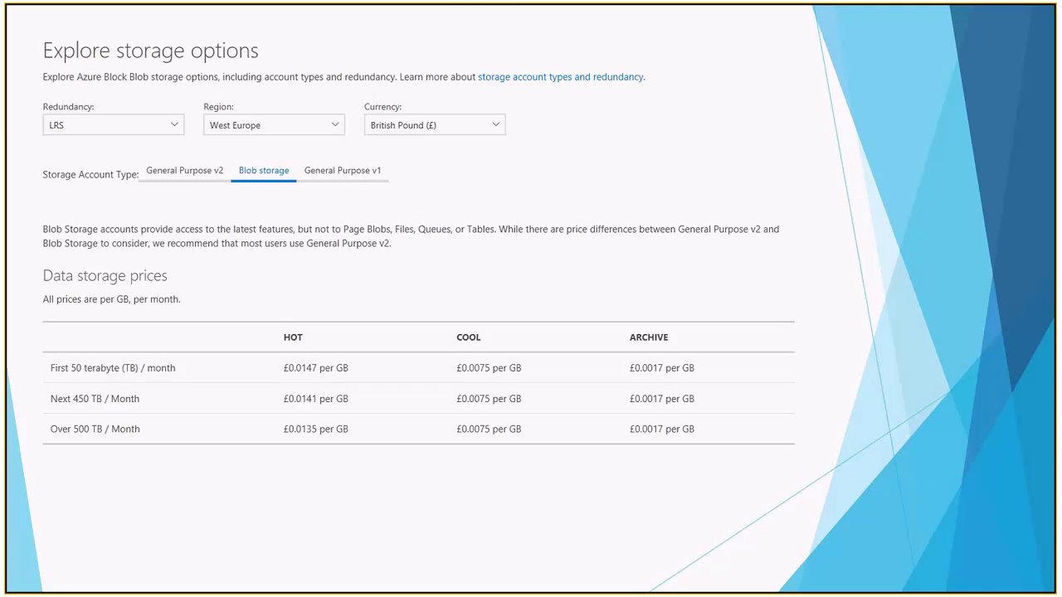
pyautogui.press('Right')
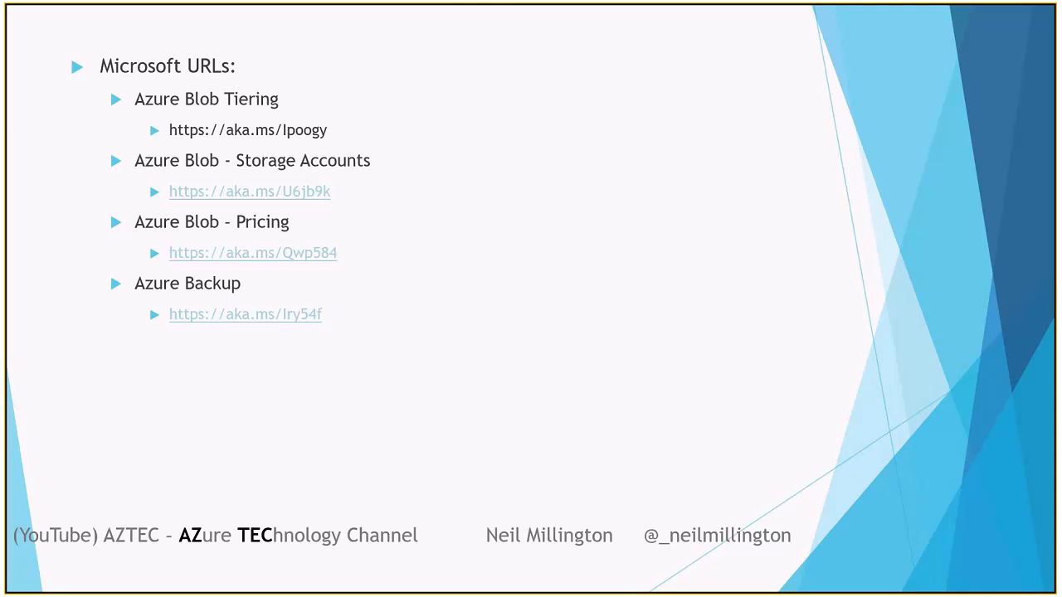